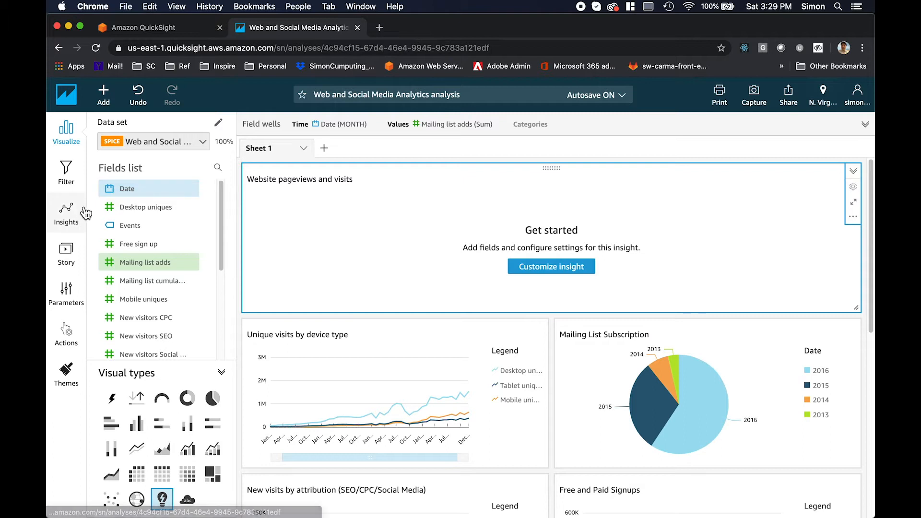
- View the insights of the Web and Social Media Analytics analysis and the csse_covid_19_time_series file list on GitHub
click(77, 217)
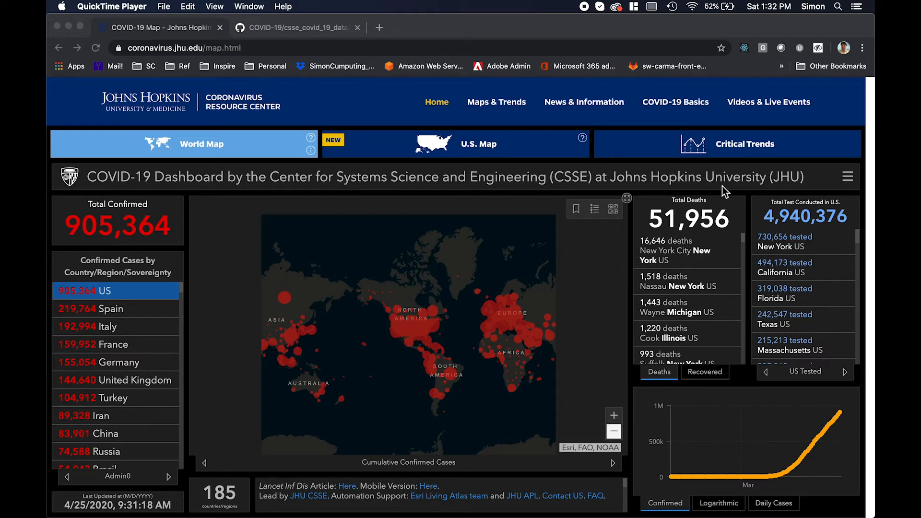
click(318, 34)
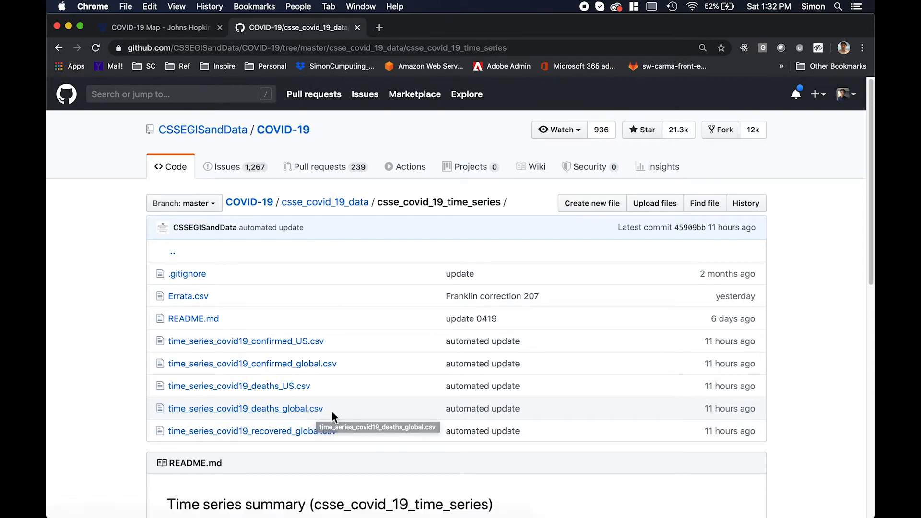
- Switch back to QuickSight, open the COVID-19 Deaths analysis and collapse the fields pane to widen the Trends chart
key(ctrl+Left)
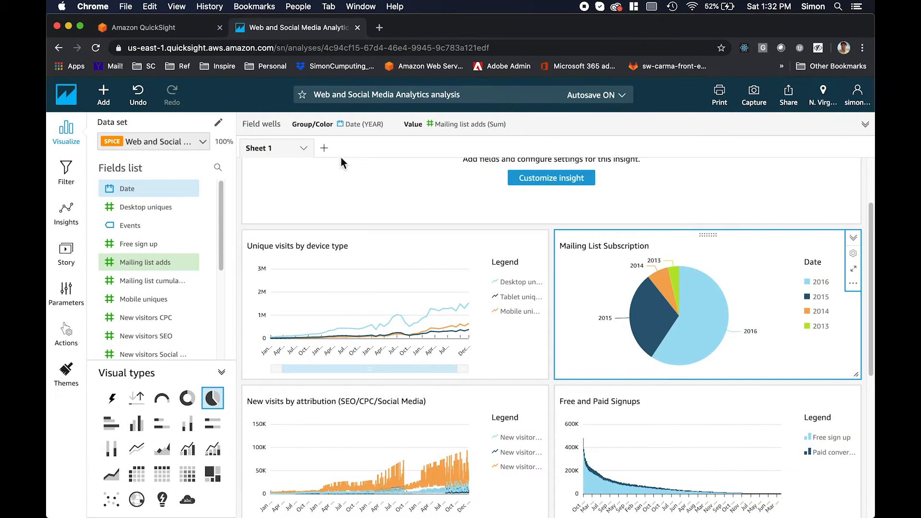
click(78, 97)
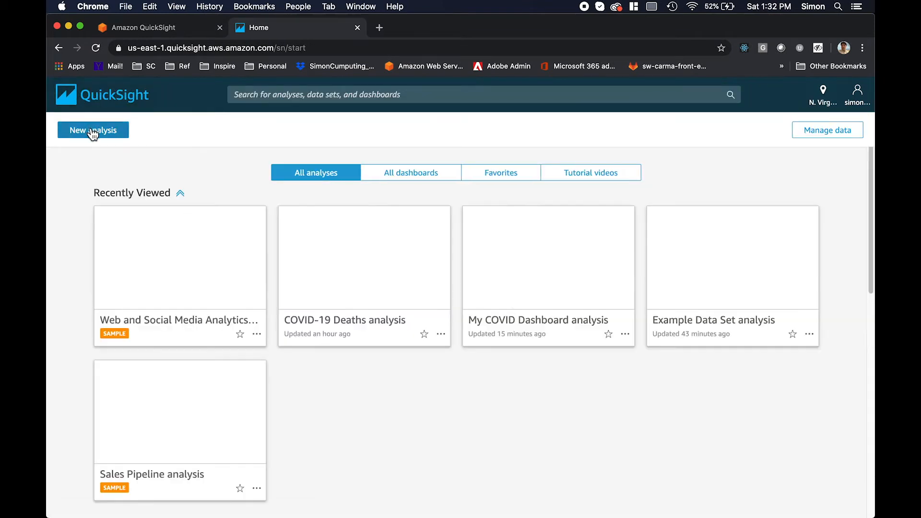
click(329, 259)
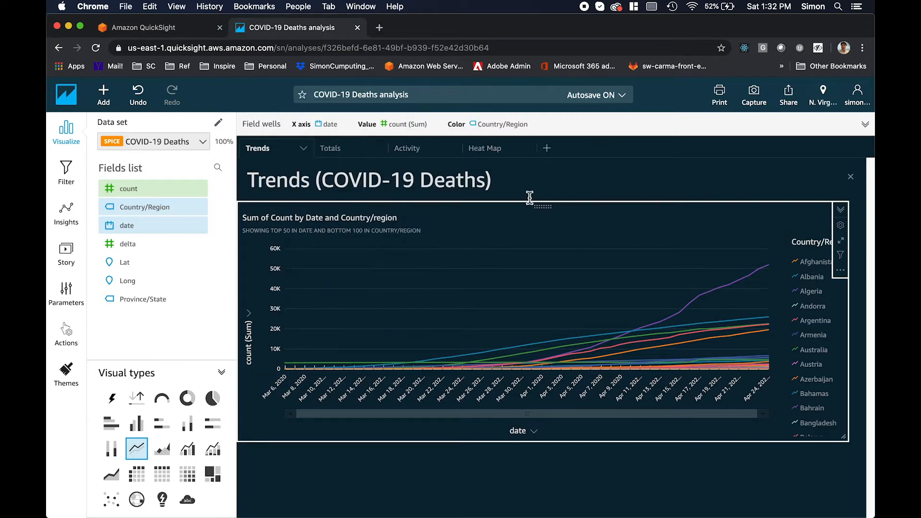
mouse_move(432, 260)
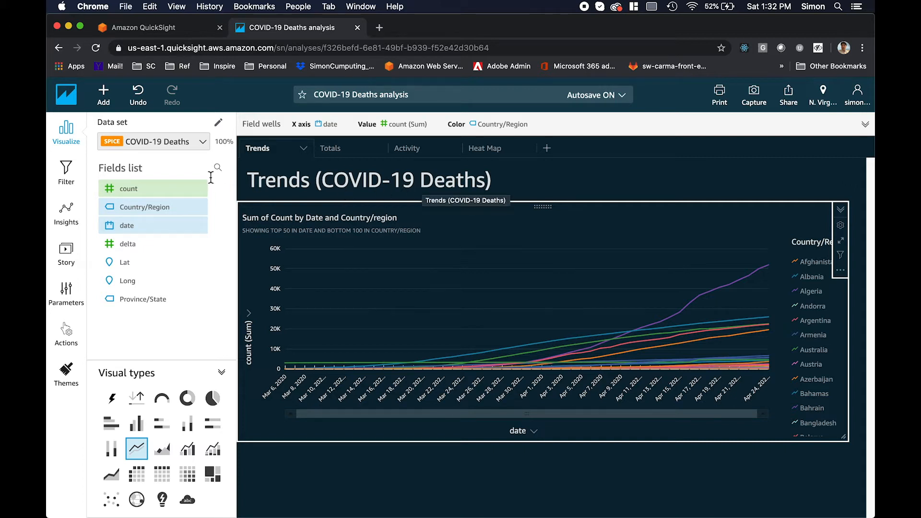
click(64, 140)
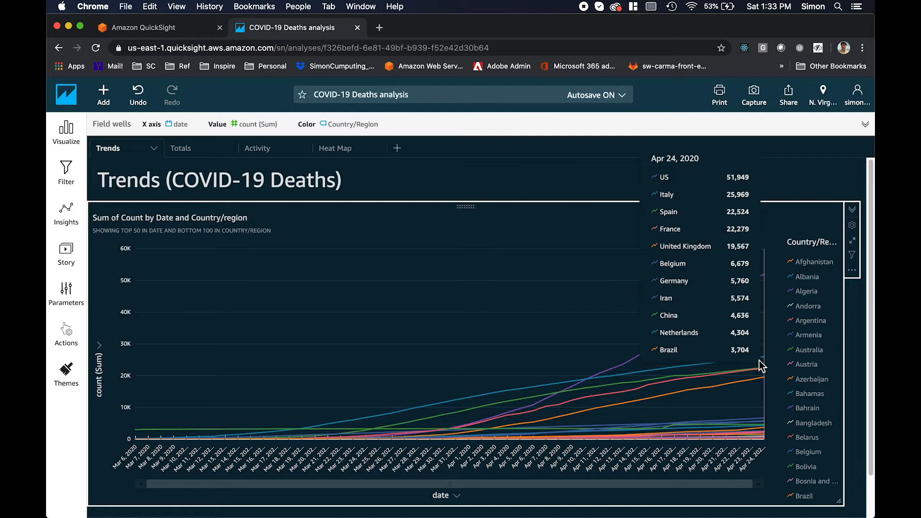
- Review the suggested insights for the Trends chart and for the country totals on the Totals sheet
click(68, 218)
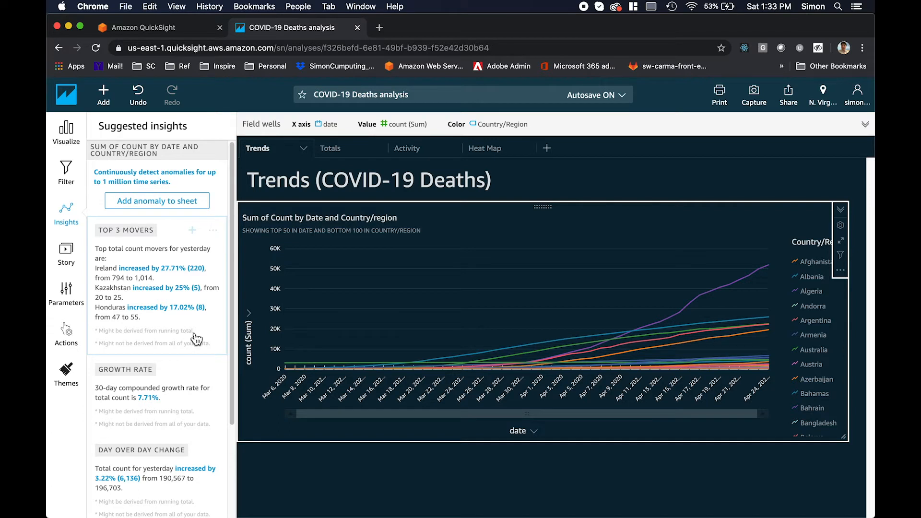
scroll(209, 374, down, 5)
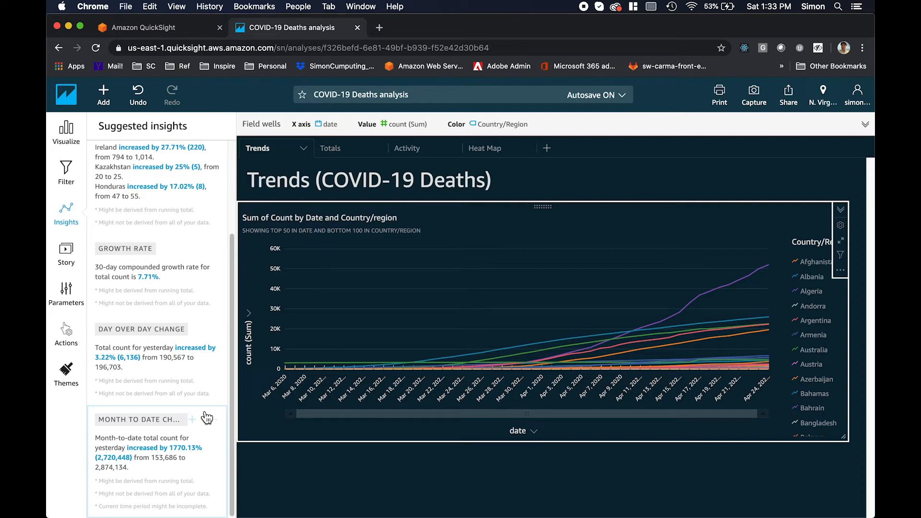
scroll(206, 418, up, 1)
click(355, 149)
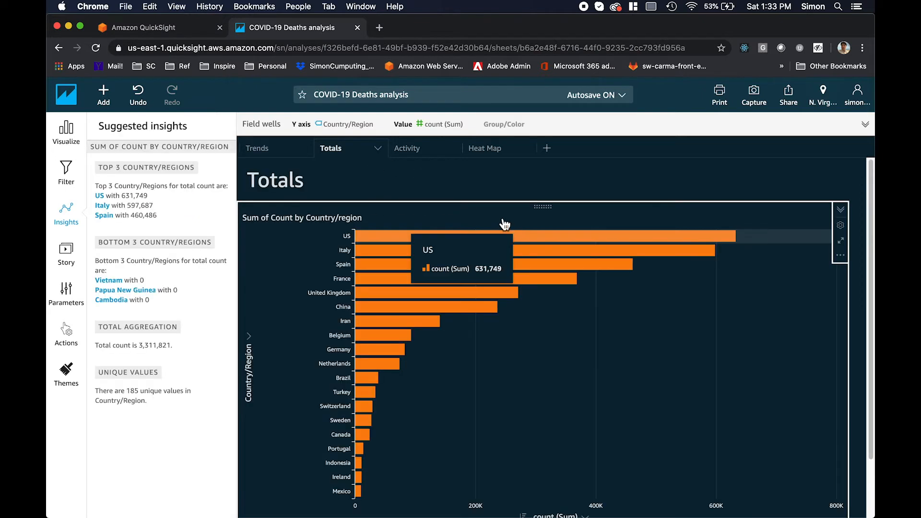
mouse_move(724, 256)
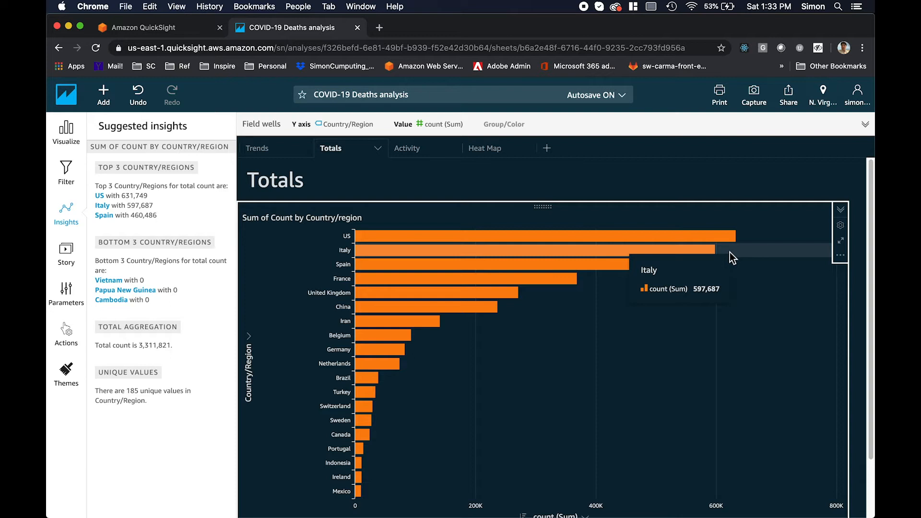
- Try the Totals visual as a pie, donut and vertical bar chart, and return it to a horizontal bar chart
click(74, 137)
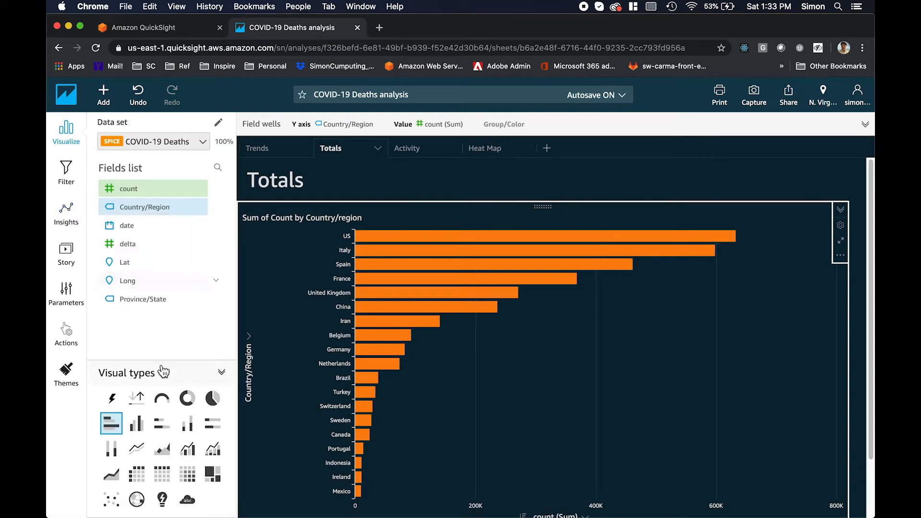
click(213, 408)
click(186, 402)
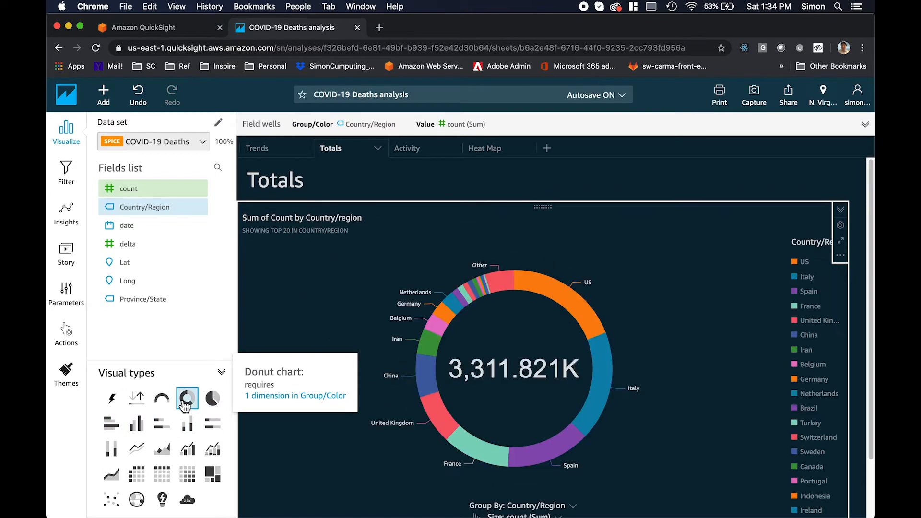
click(142, 432)
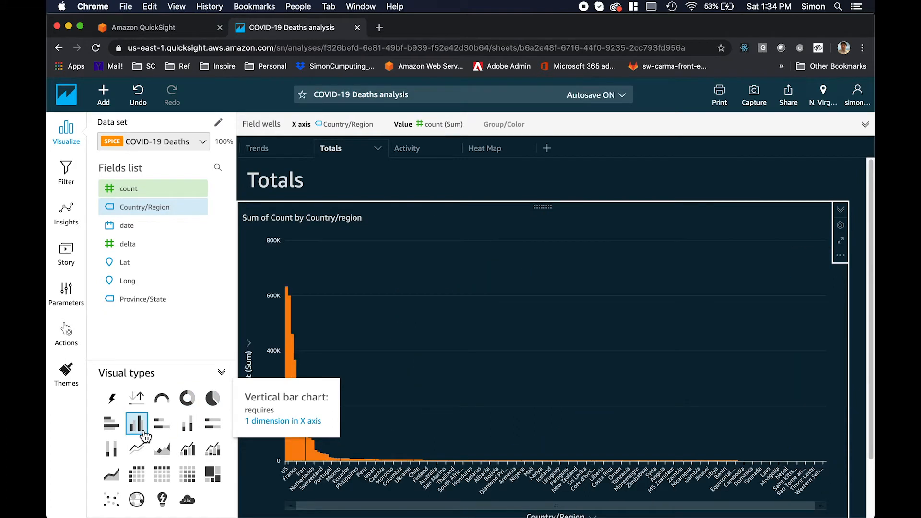
click(111, 434)
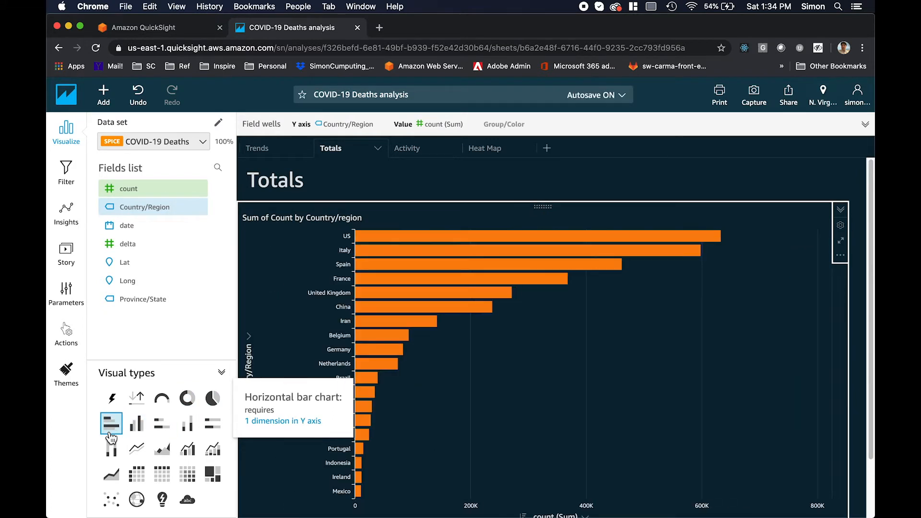
- Examine the day-to-day change in deaths by country on the Activity sheet's line chart
click(429, 155)
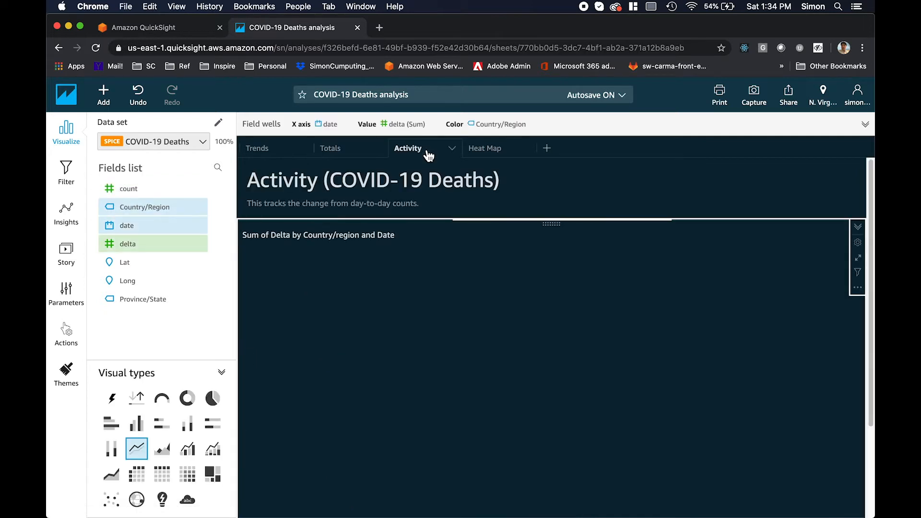
mouse_move(485, 303)
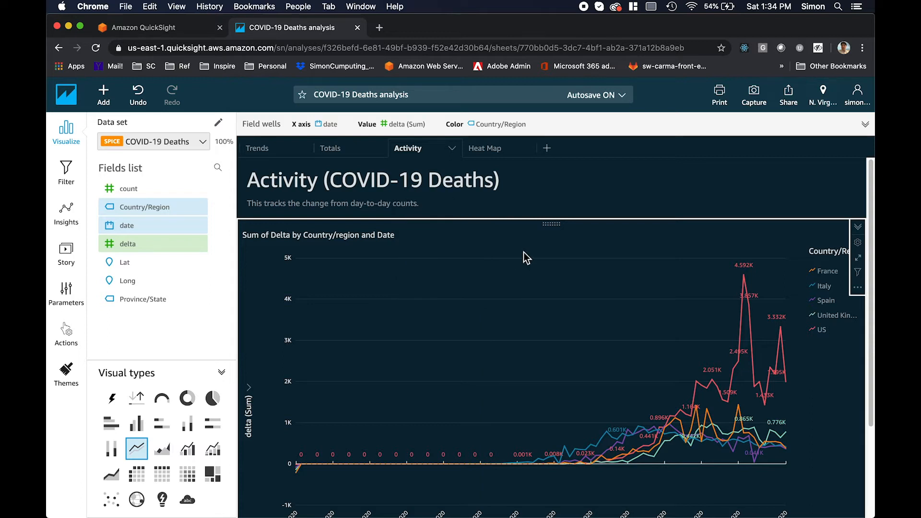
mouse_move(528, 453)
mouse_move(729, 397)
- Examine the geographic spread of deaths on the Heat Map sheet at a closer map zoom
click(499, 150)
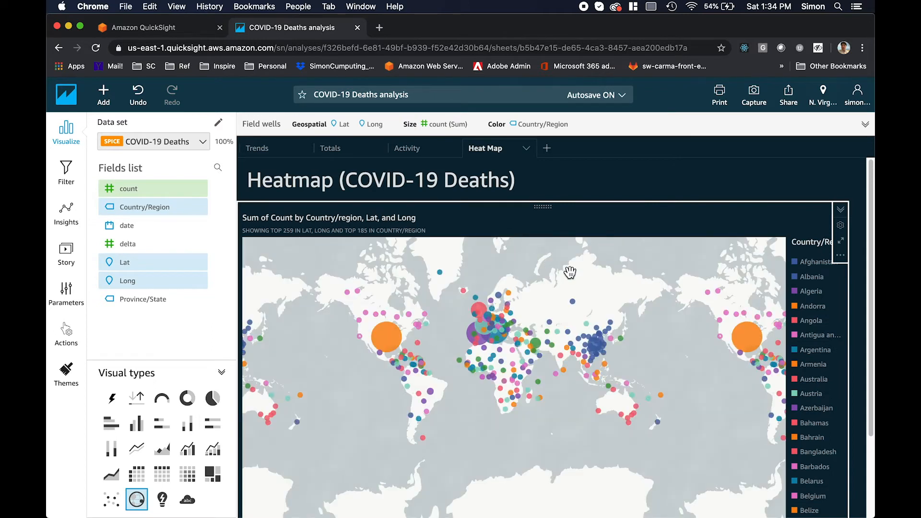
scroll(569, 272, up, 3)
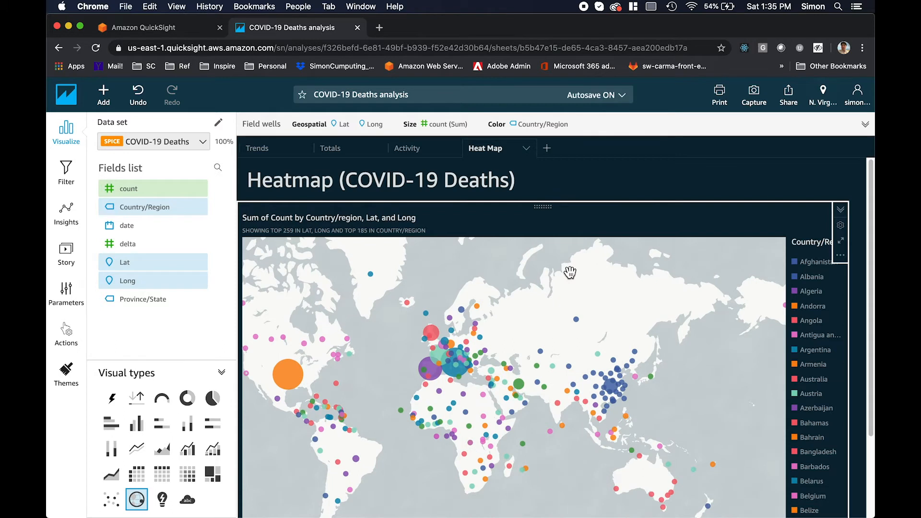
scroll(569, 272, up, 2)
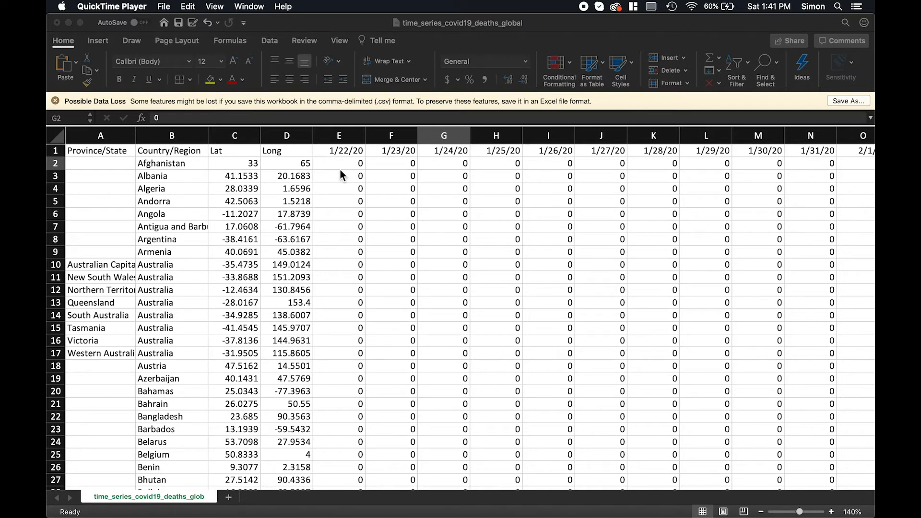
- Examine the date columns of the time_series_covid19_deaths_global spreadsheet from January into April 2020
scroll(340, 170, right, 5)
scroll(444, 186, right, 10)
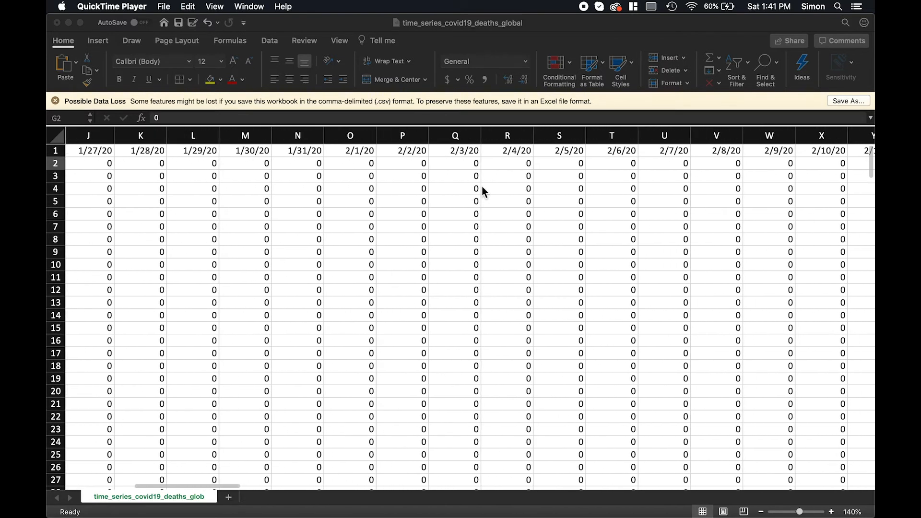
scroll(482, 187, right, 10)
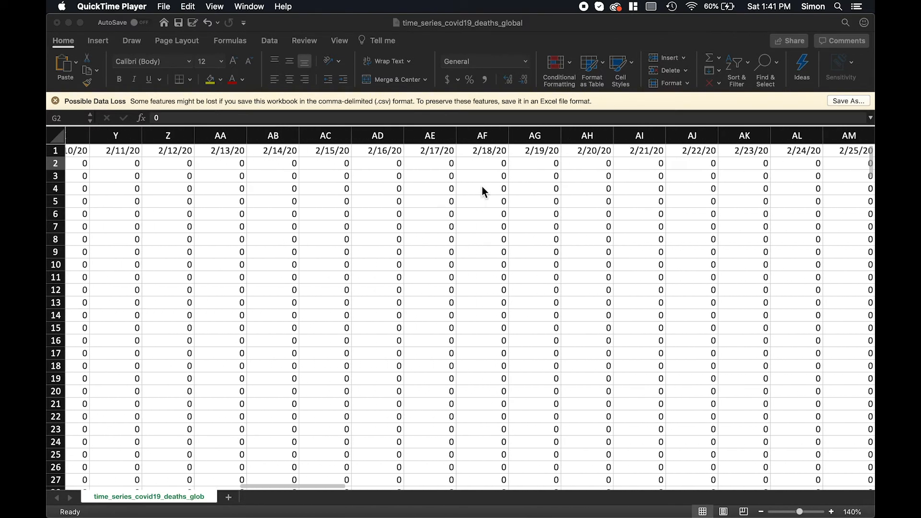
scroll(483, 191, right, 10)
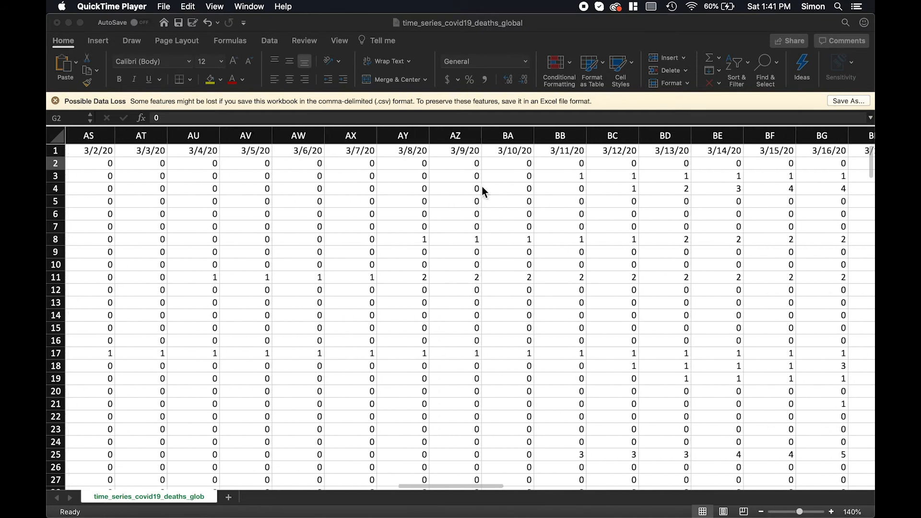
scroll(483, 191, right, 6)
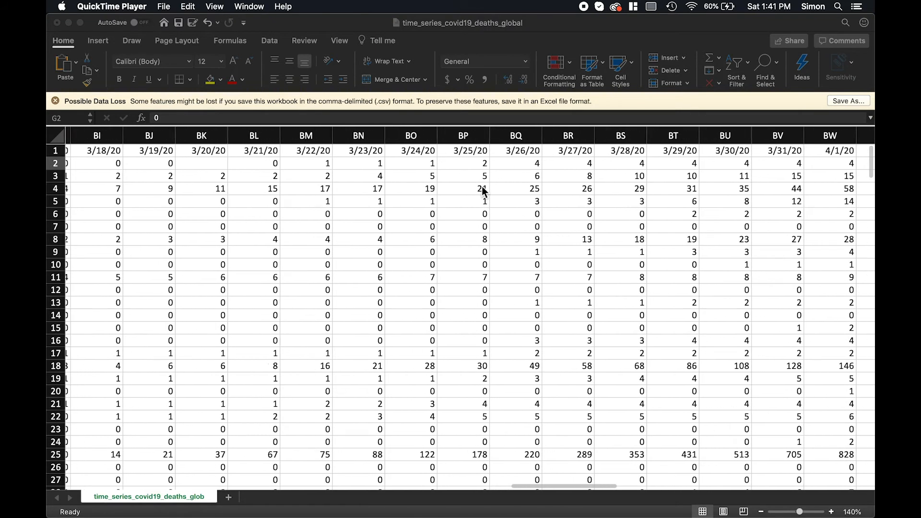
scroll(545, 200, right, 3)
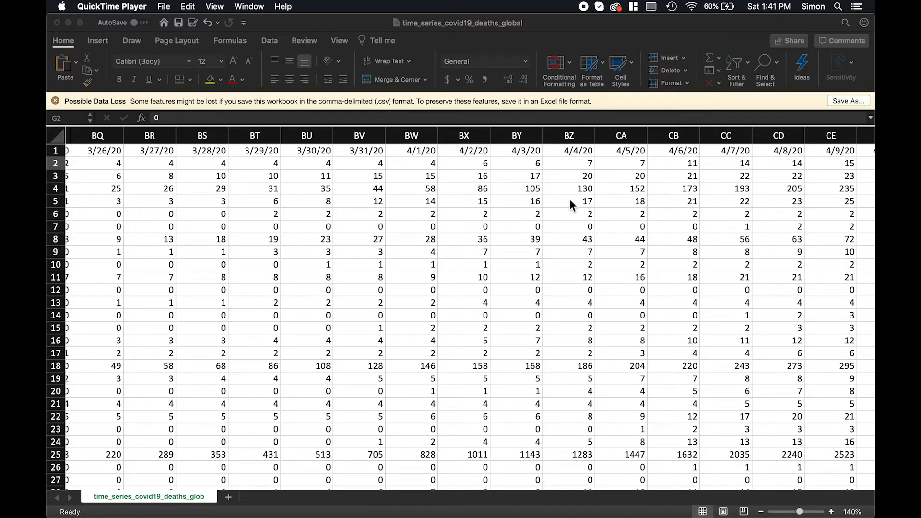
- Switch to PyCharm and rerun the test_convert_file unit test to regenerate the fixed CSV files
key(ctrl+Right)
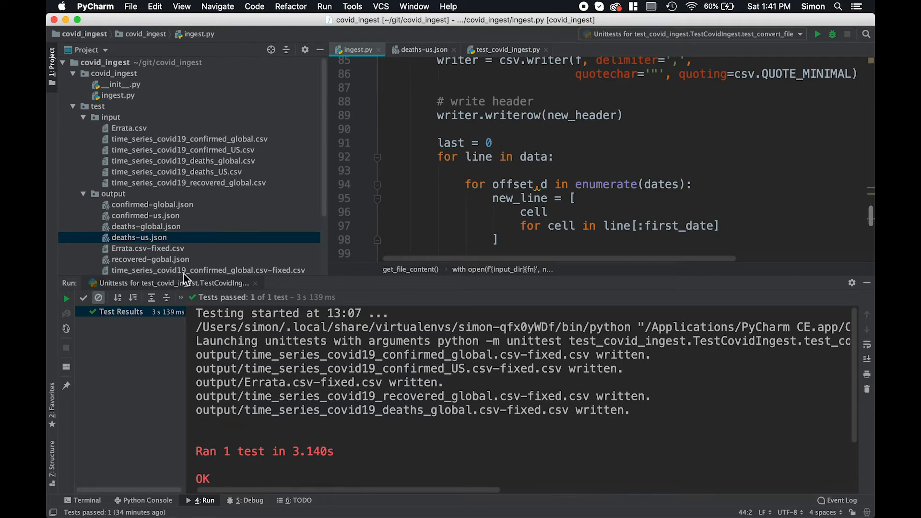
click(68, 298)
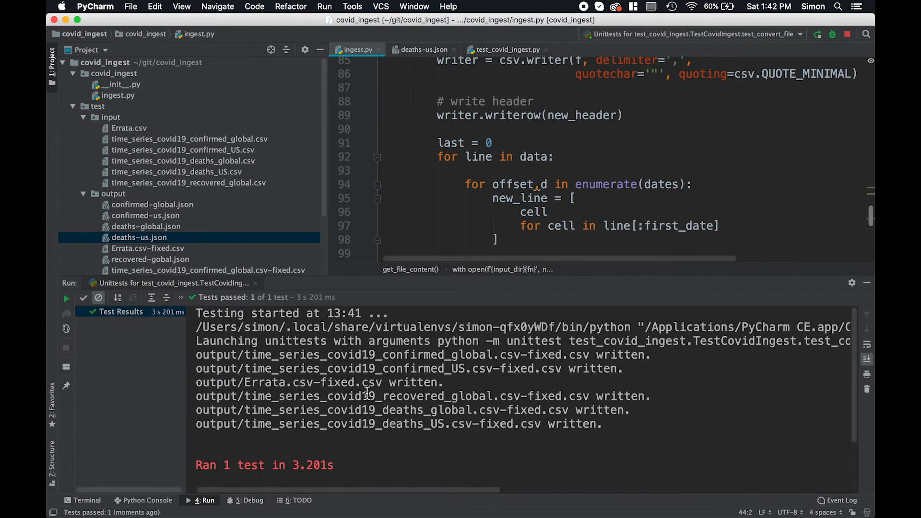
- Switch to the time_series_covid19_deaths_global.csv-fixed workbook and examine its date, count and delta columns
key(ctrl+Right)
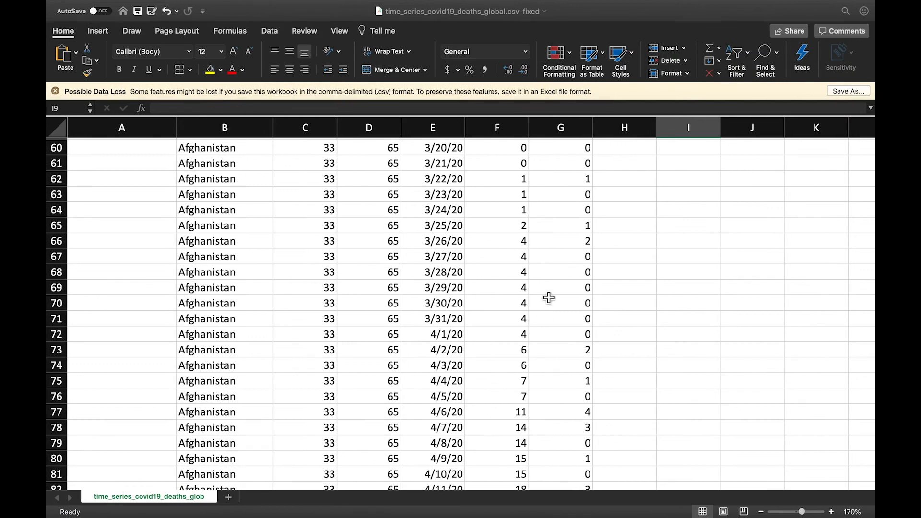
scroll(571, 344, up, 9)
scroll(578, 340, up, 11)
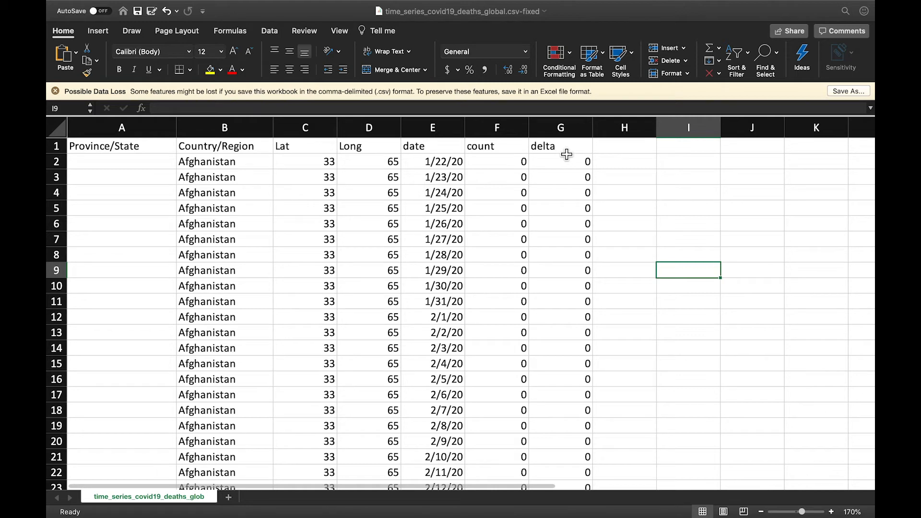
scroll(579, 389, down, 5)
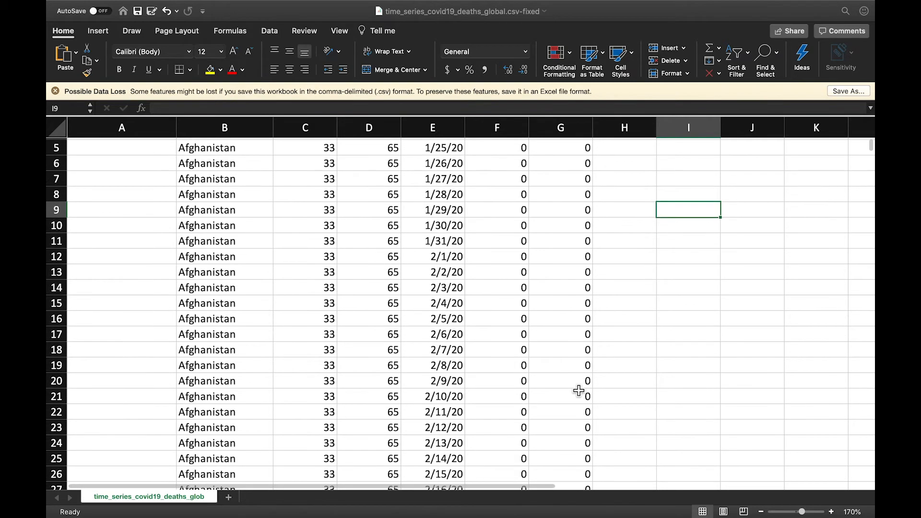
scroll(579, 391, down, 8)
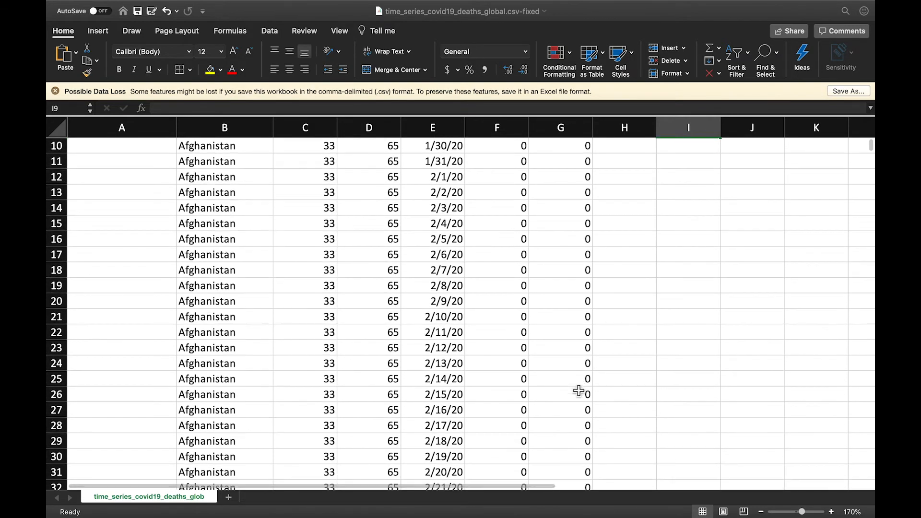
scroll(579, 390, down, 20)
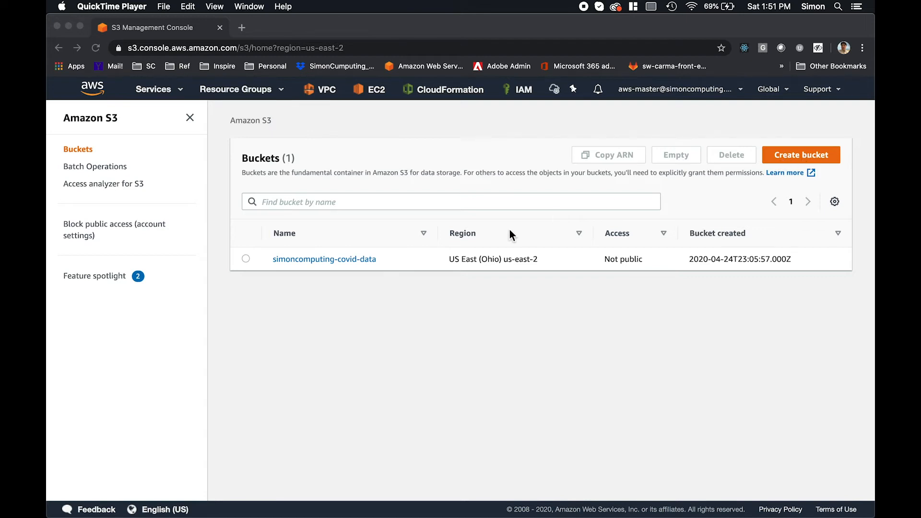
- Open the simoncomputing-covid-data bucket, and in Finder move time_series_covid19_confirmed_global.csv-fixed.csv from the output folder to the top level of covid_ingest
click(370, 260)
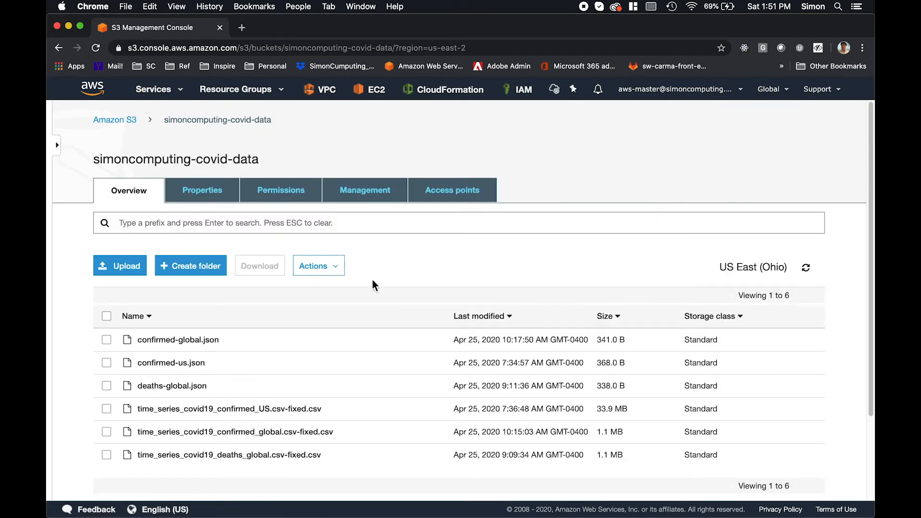
key(super+Tab)
key(super+Tab)
key(super+Tab)
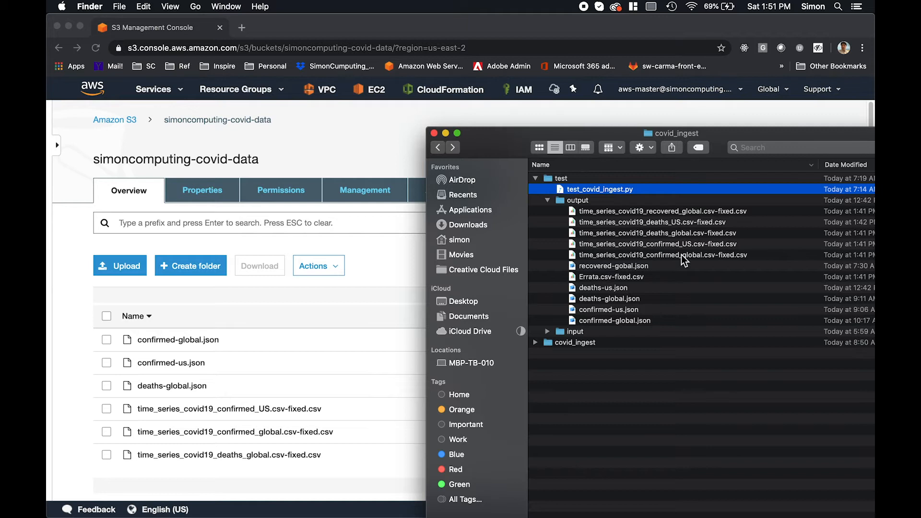
drag(681, 255, 663, 242)
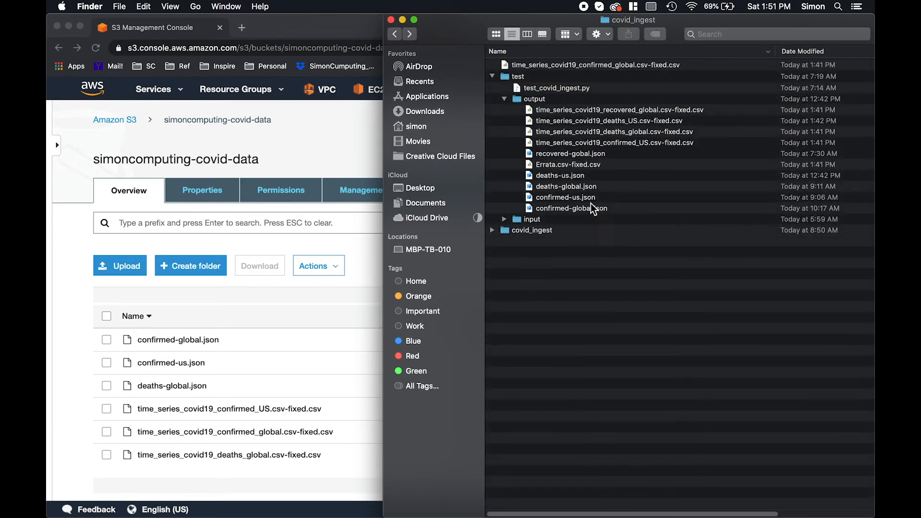
- Upload recovered-gobal.json from the local output folder to the simoncomputing-covid-data bucket
drag(597, 154, 310, 361)
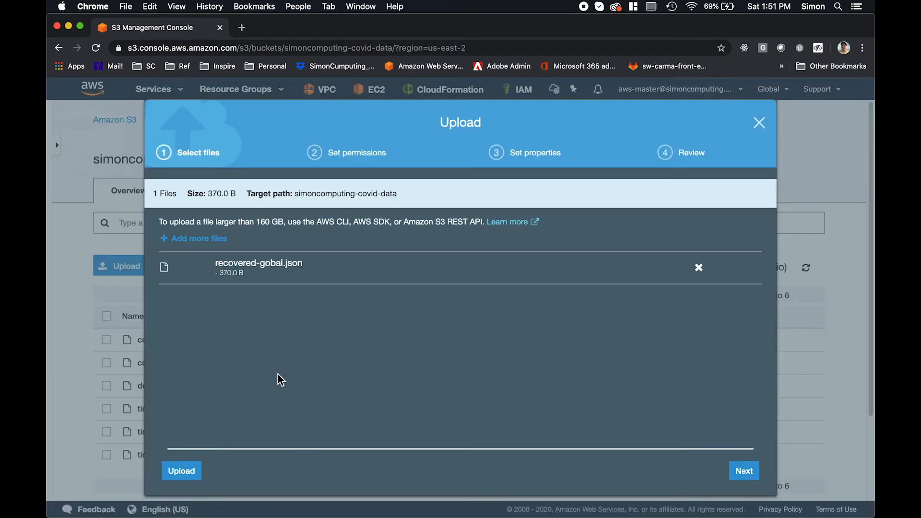
click(182, 471)
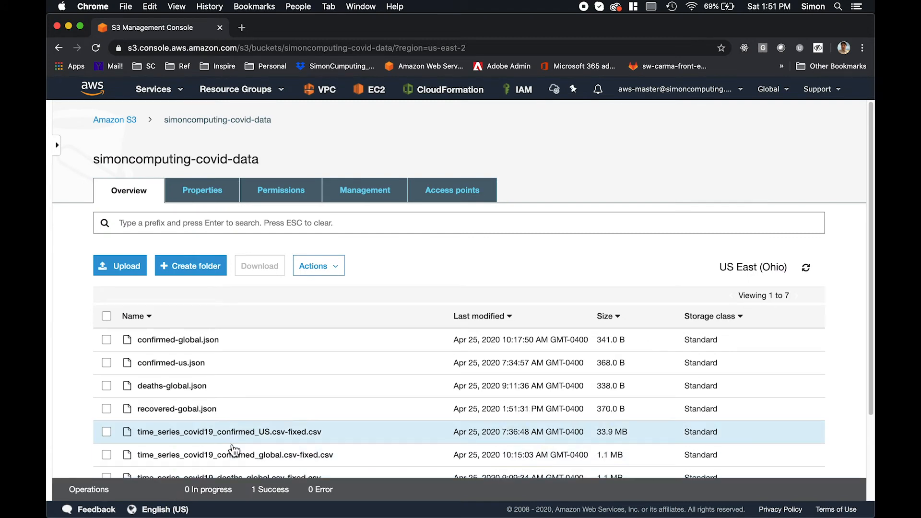
- Open the deaths-global.json object in the bucket and copy its S3 path
scroll(271, 408, down, 3)
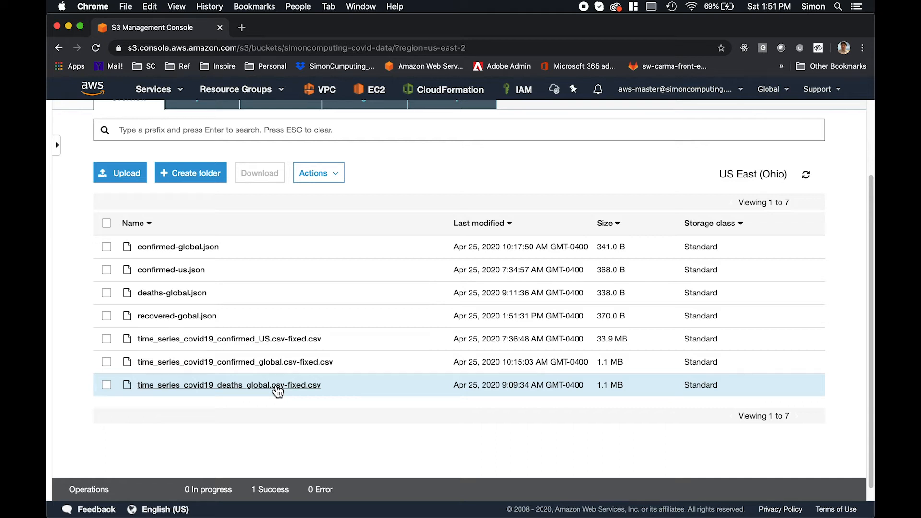
click(205, 296)
click(358, 232)
scroll(365, 357, down, 2)
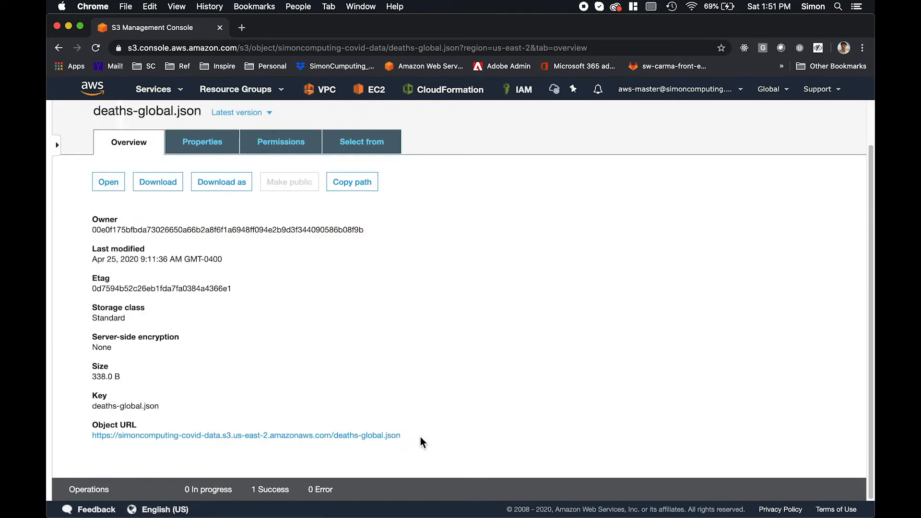
scroll(463, 314, up, 1)
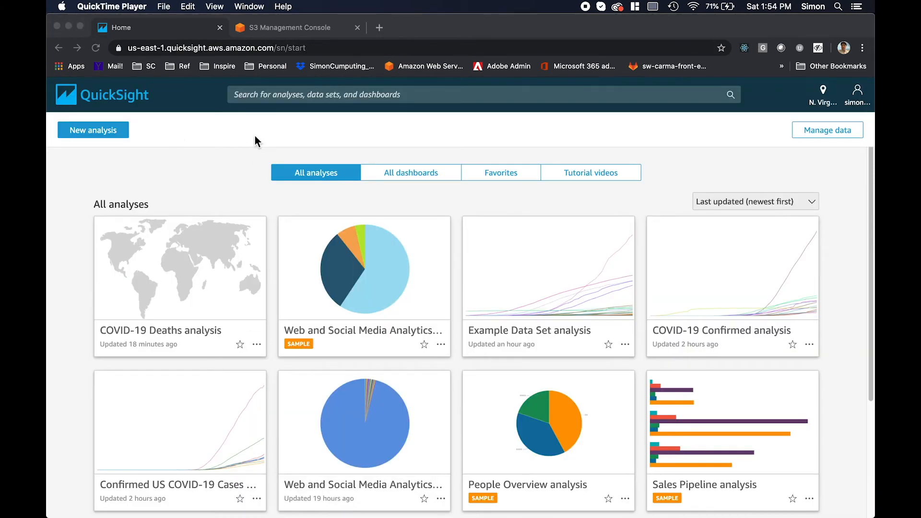
- Switch to QuickSight and start a new data set with S3 as its source
click(806, 131)
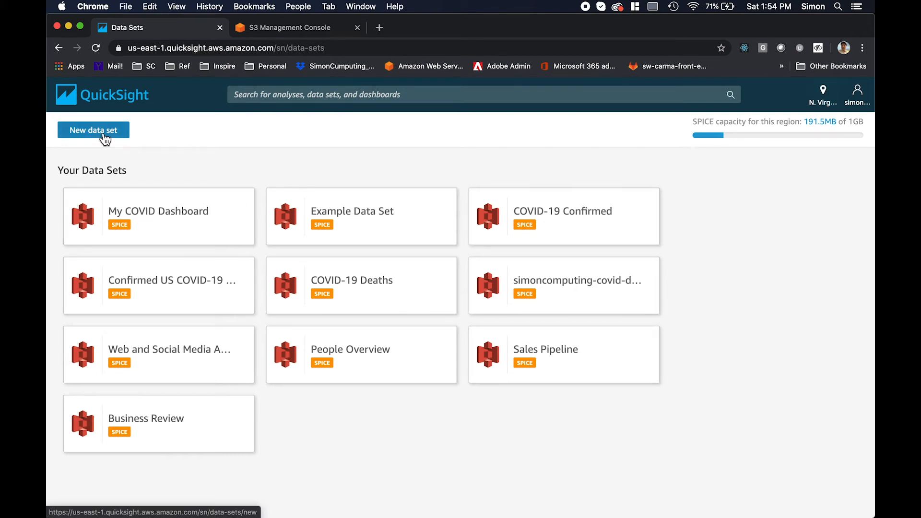
click(106, 138)
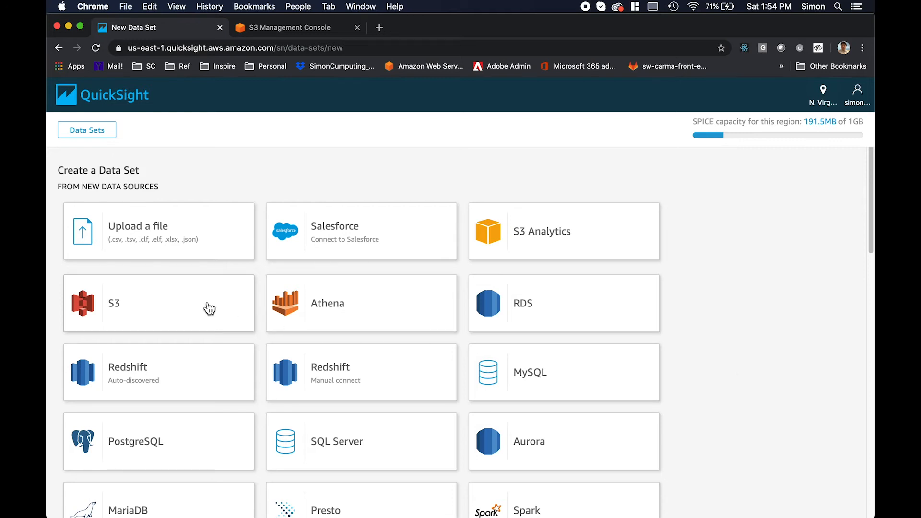
click(210, 309)
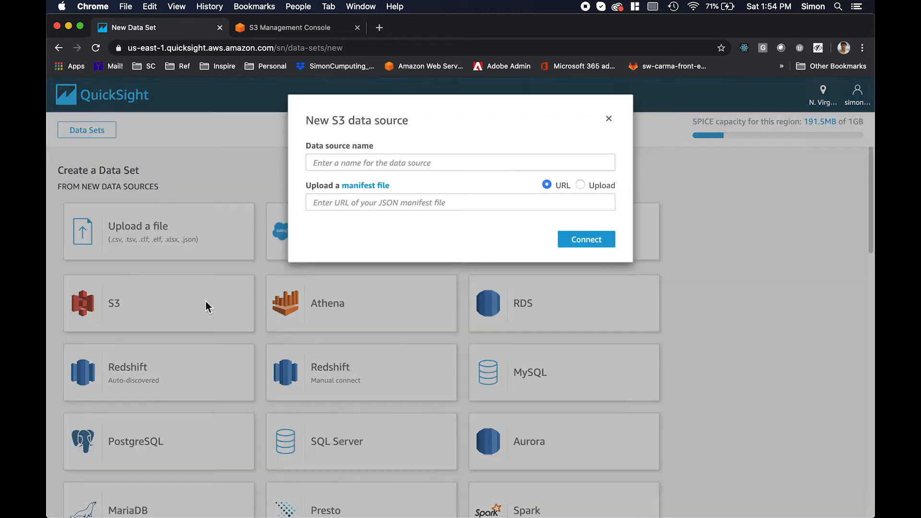
- Name the data source My Example COVID Dashboard and connect it to the manifest URL s3://simoncomputing-covid-data/deaths-global.json
click(430, 163)
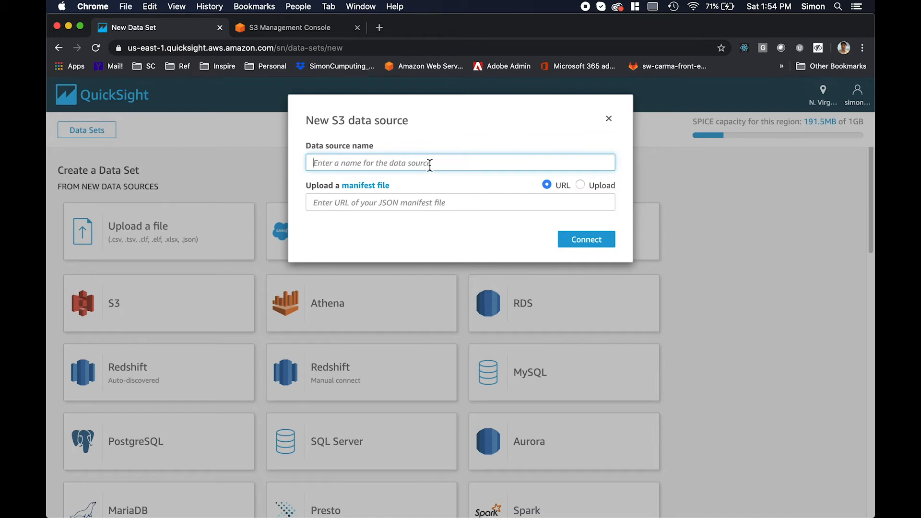
text(My E)
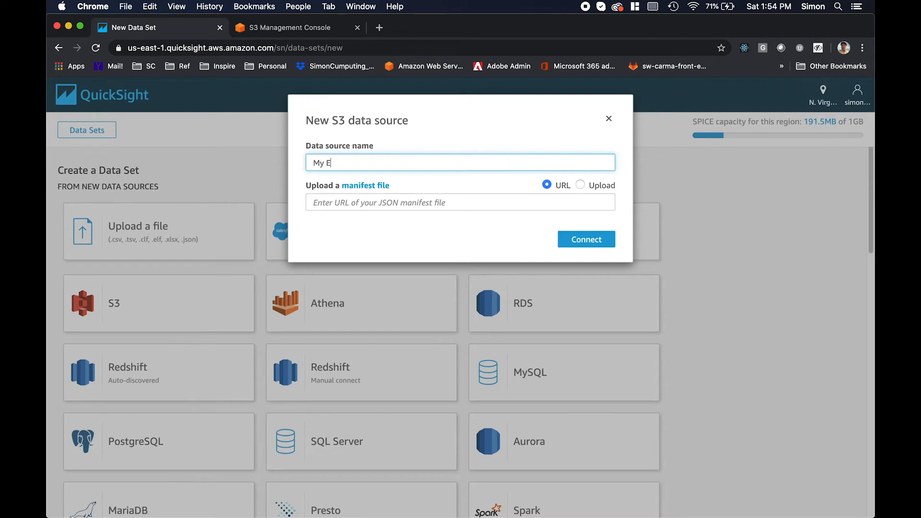
text(xample COVID Dashboard)
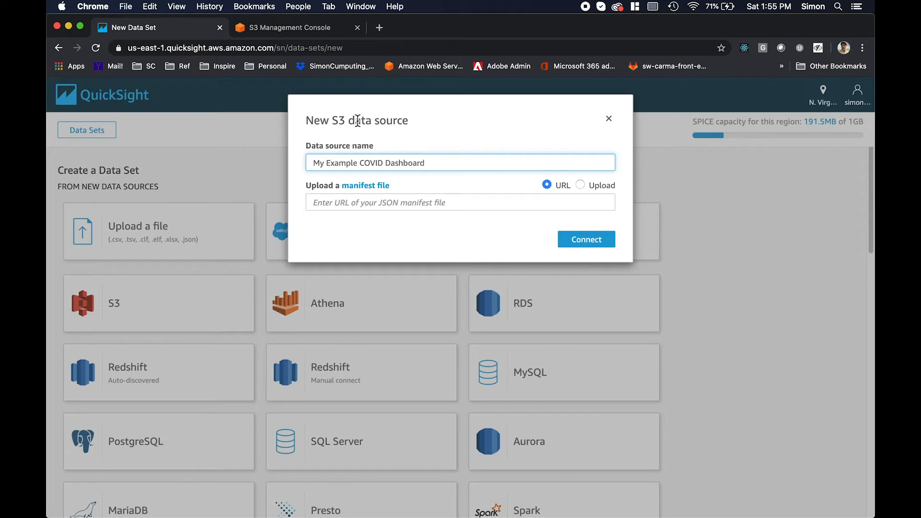
click(352, 200)
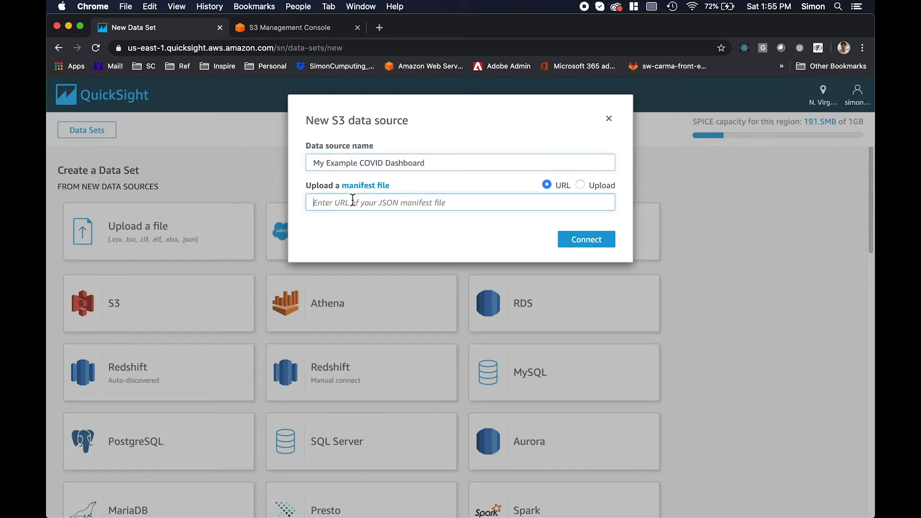
key(super+v)
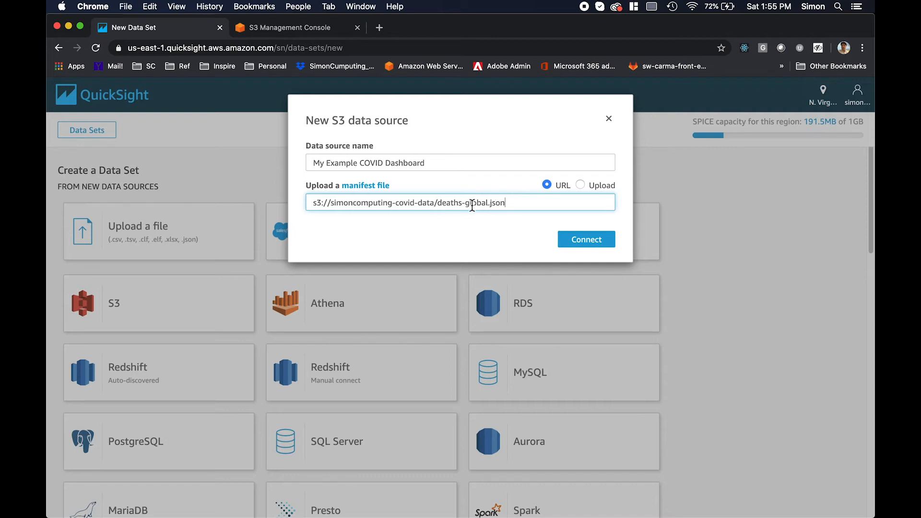
click(579, 242)
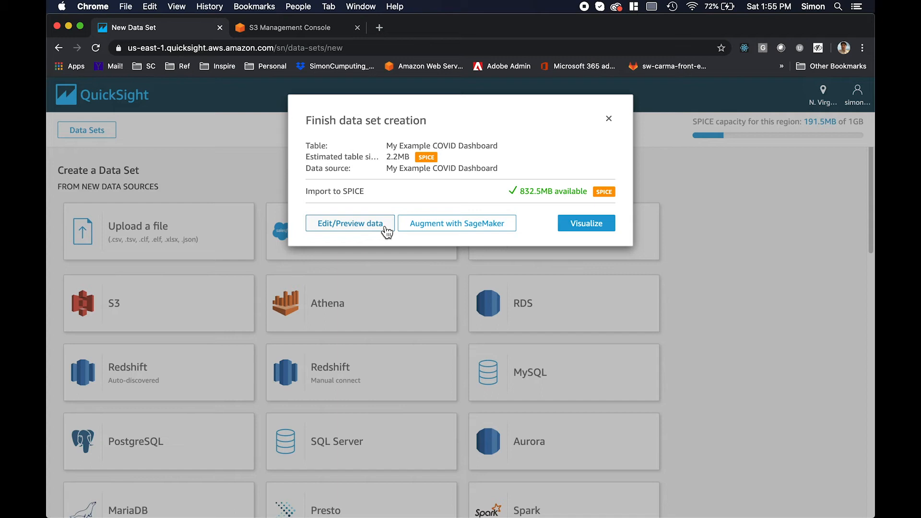
- In the data preview, change the Long column's data type to Longitude, and save the data set for visualization
click(386, 230)
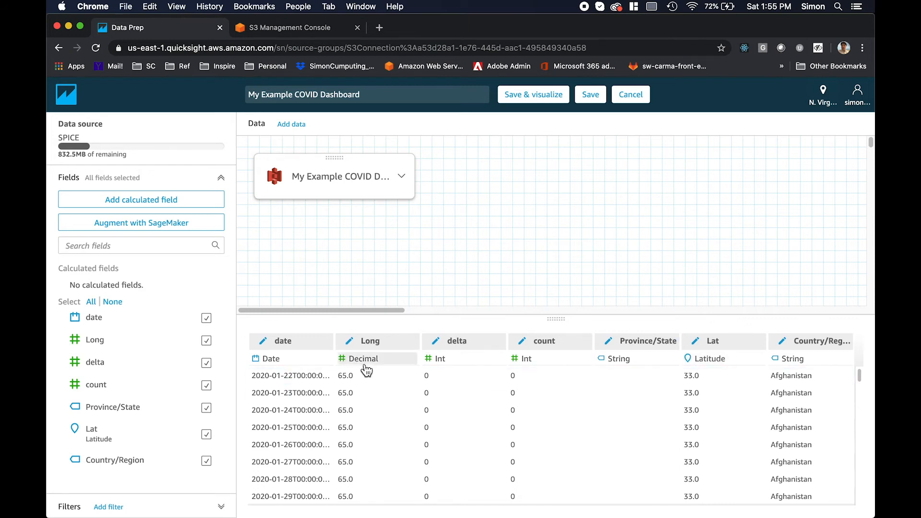
click(370, 360)
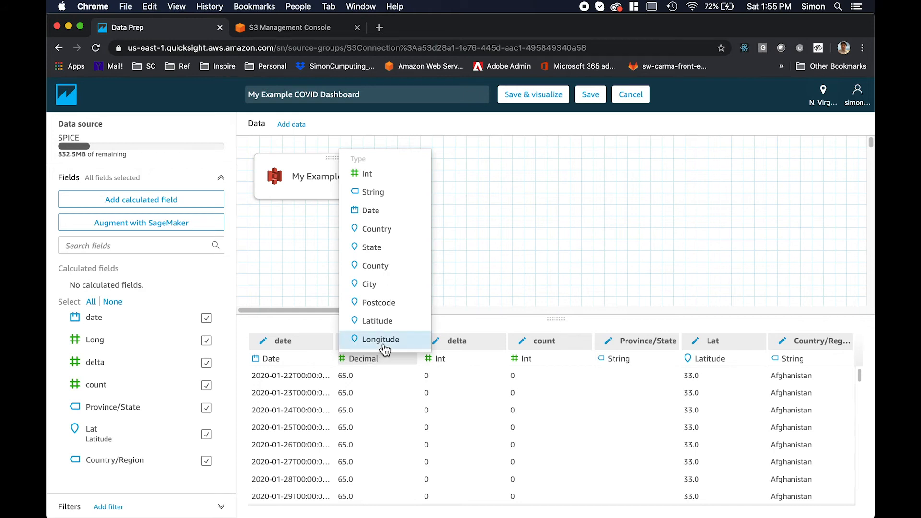
click(381, 339)
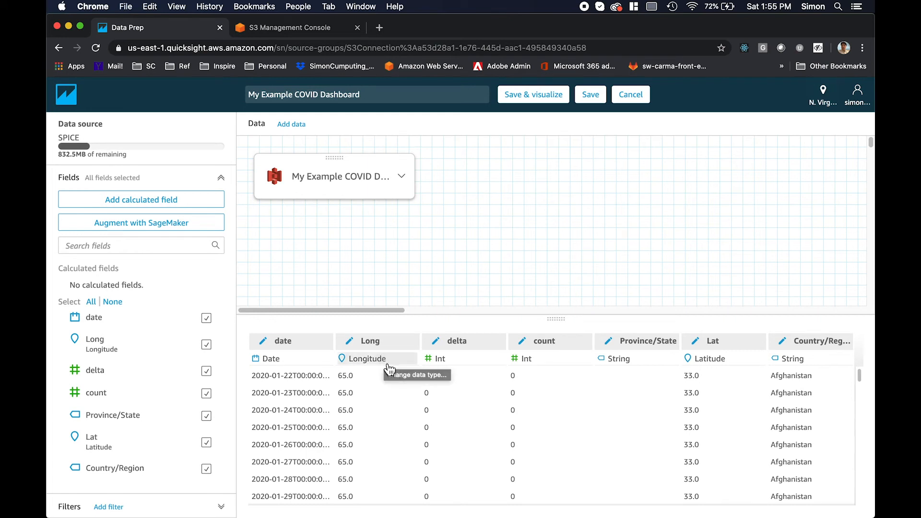
scroll(479, 410, down, 10)
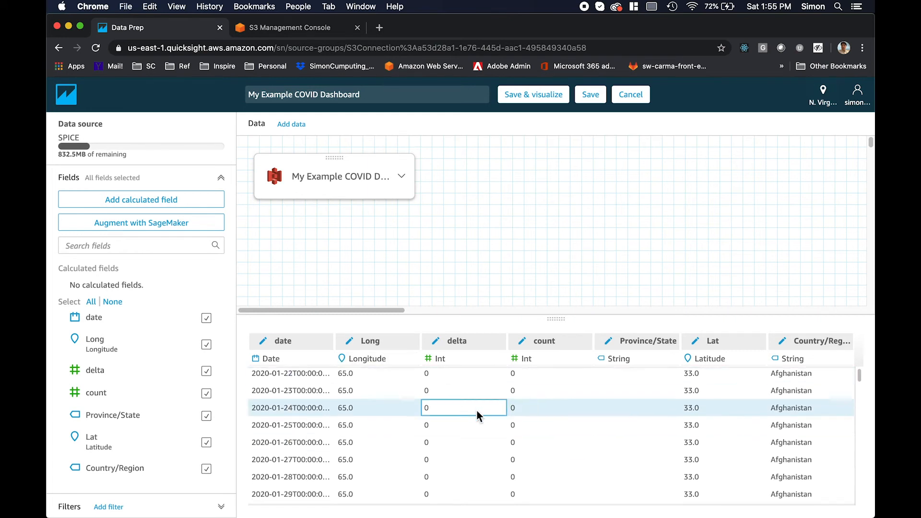
scroll(478, 415, up, 10)
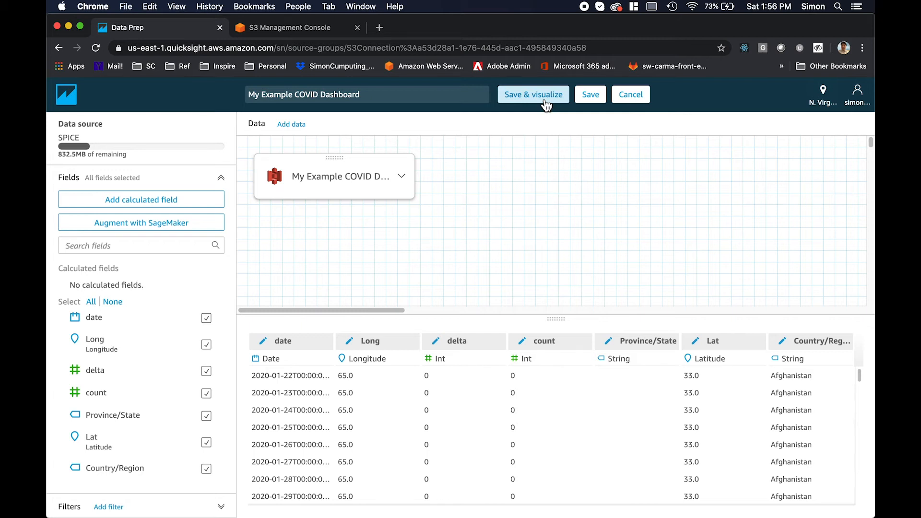
click(545, 100)
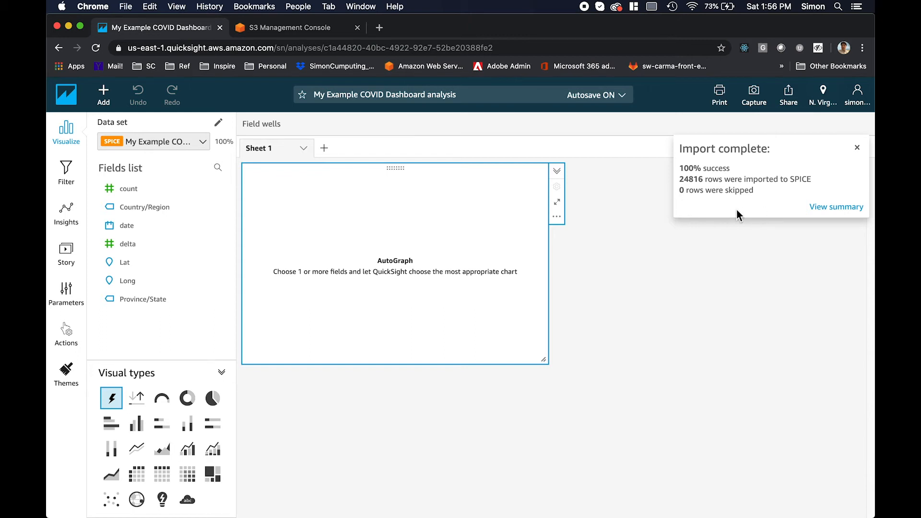
click(857, 148)
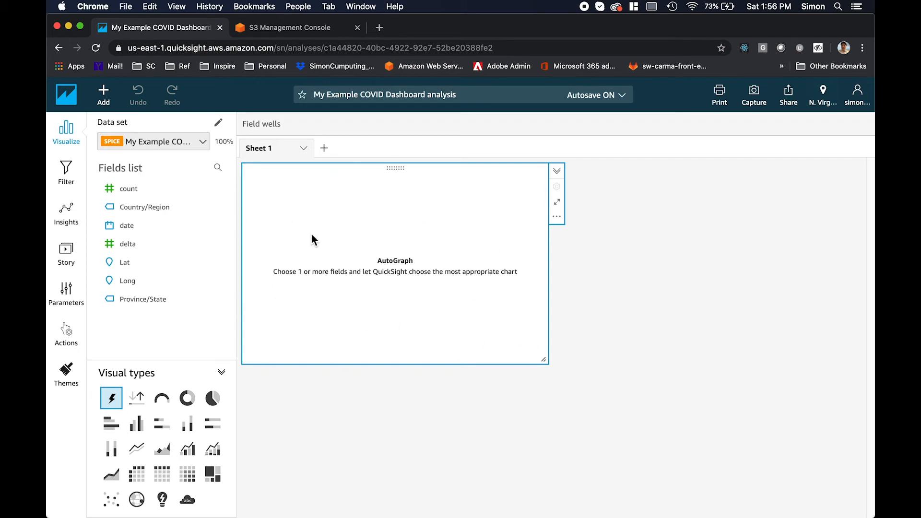
- Change the empty visual on Sheet 1 to a line chart and enlarge it to nearly the full sheet width
click(144, 449)
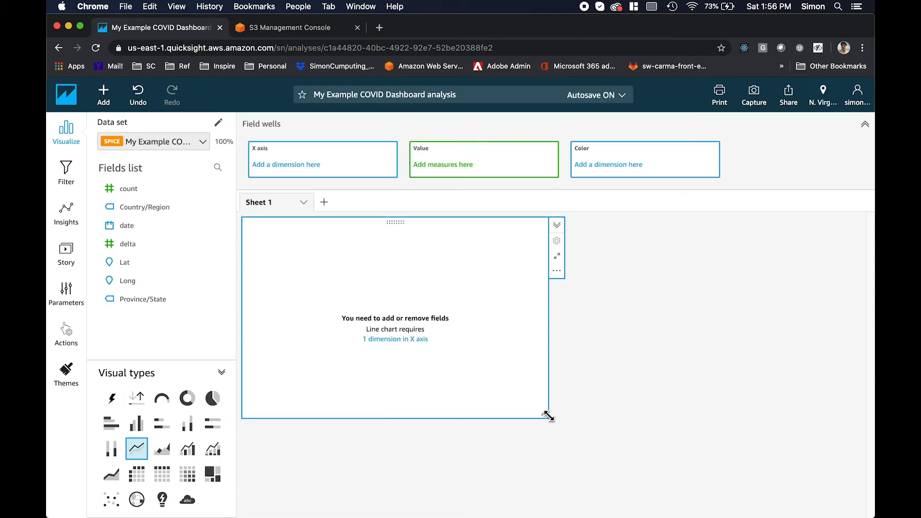
drag(547, 416, 841, 484)
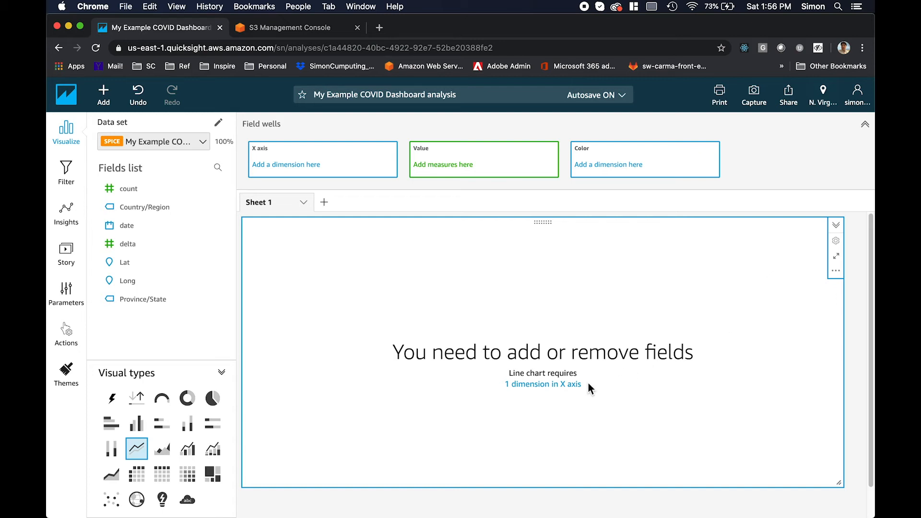
- Plot the sum of count by date in the line chart, with one coloured line per Country/Region
click(139, 231)
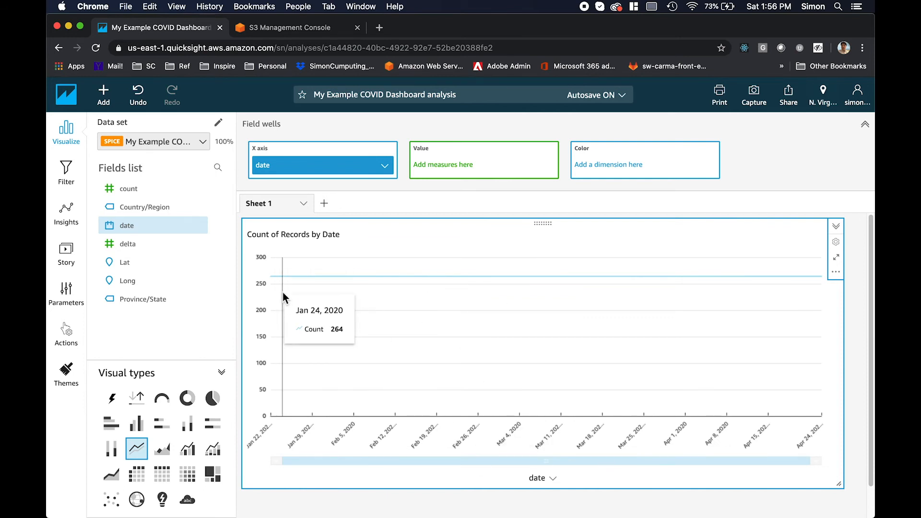
click(132, 195)
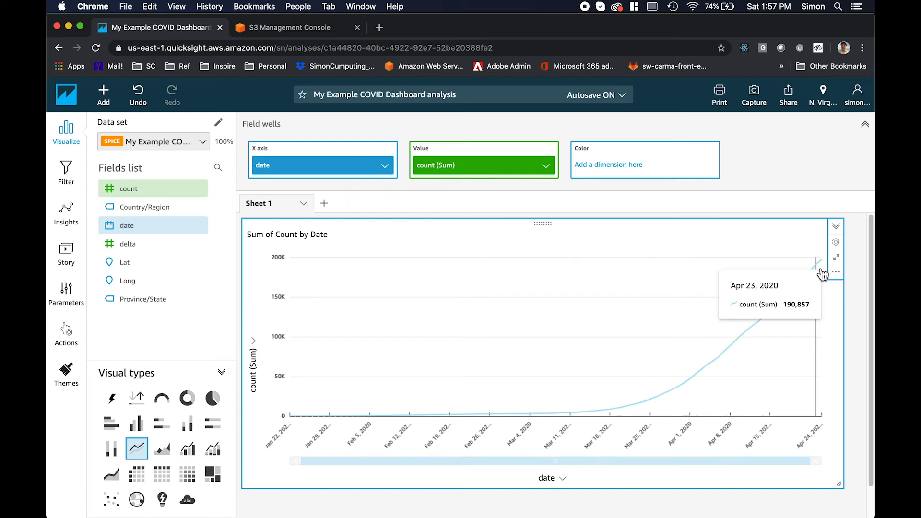
click(160, 217)
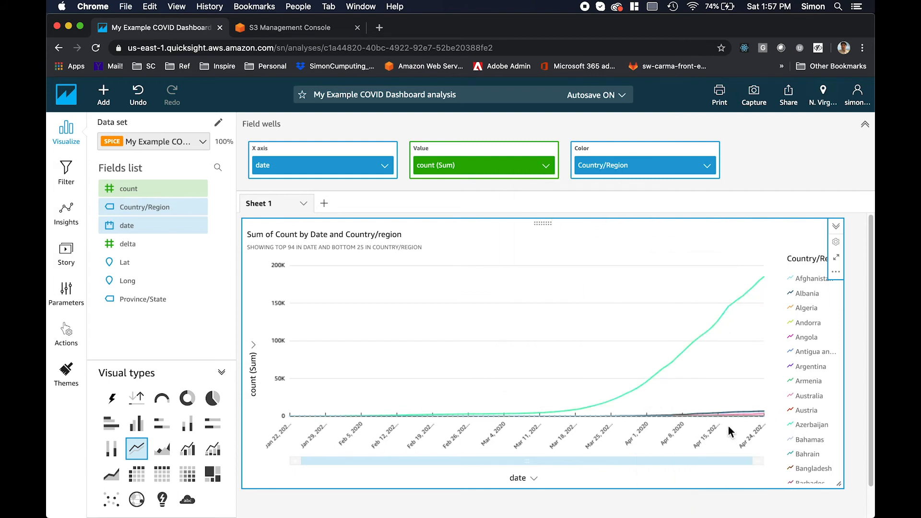
- Set the number of data points displayed on the line chart's X-axis to 50
click(839, 246)
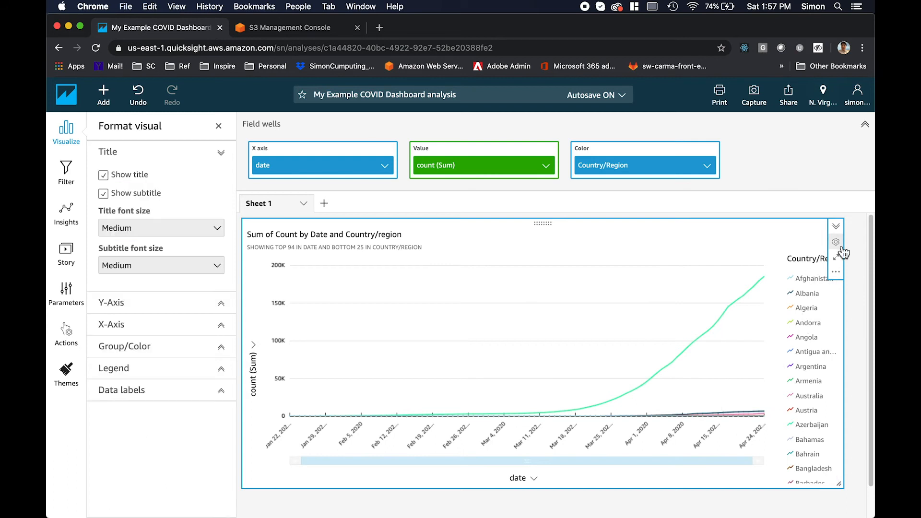
click(146, 325)
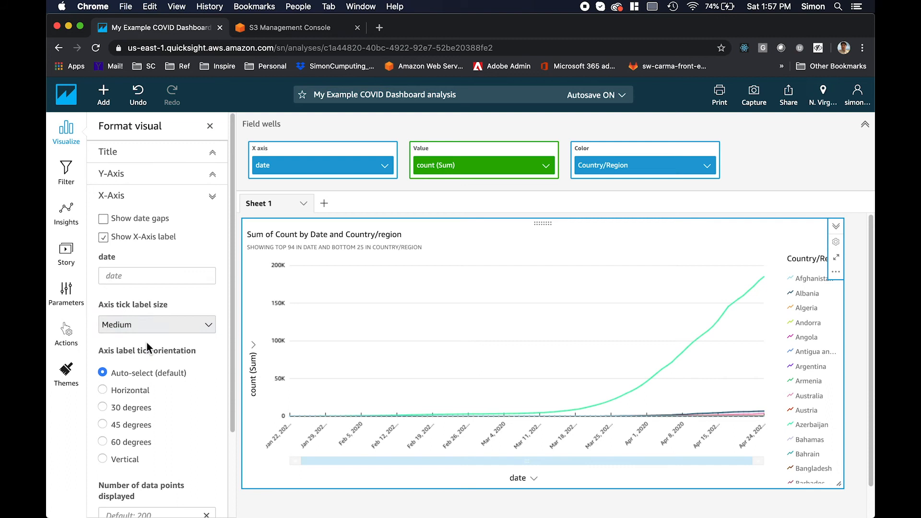
scroll(146, 341, down, 3)
click(160, 426)
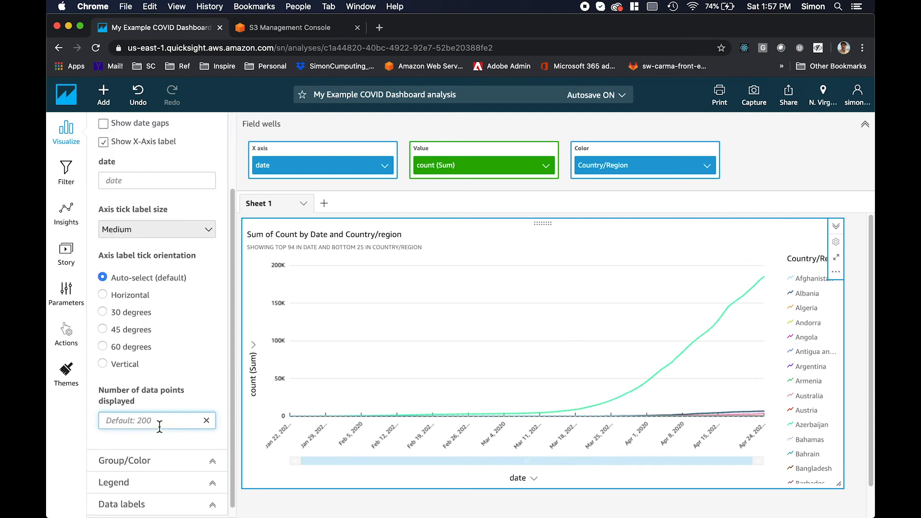
text(50)
key(Return)
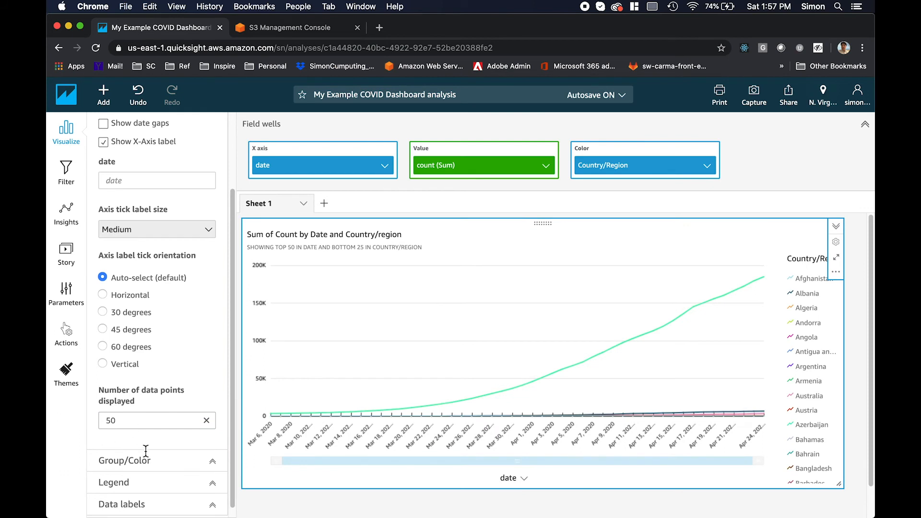
- Set the number of lines displayed for the chart's Country/Region grouping to 100
scroll(152, 463, down, 1)
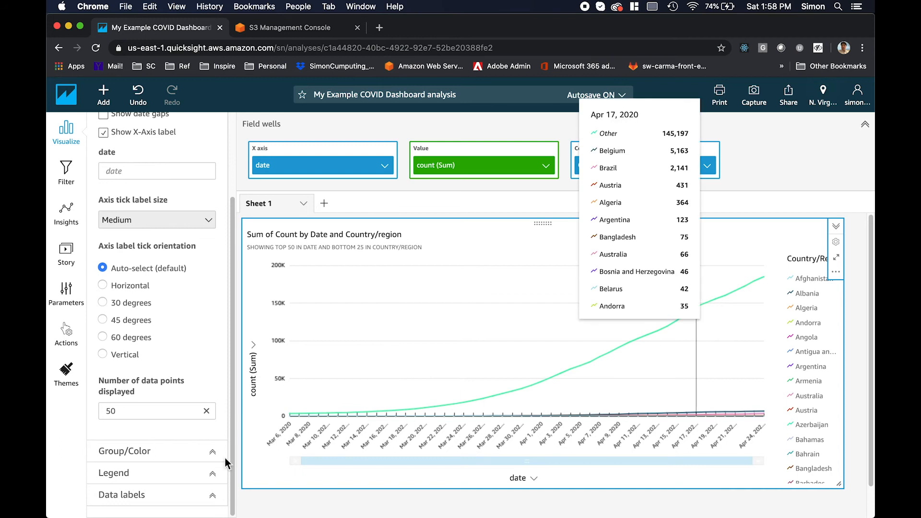
click(186, 460)
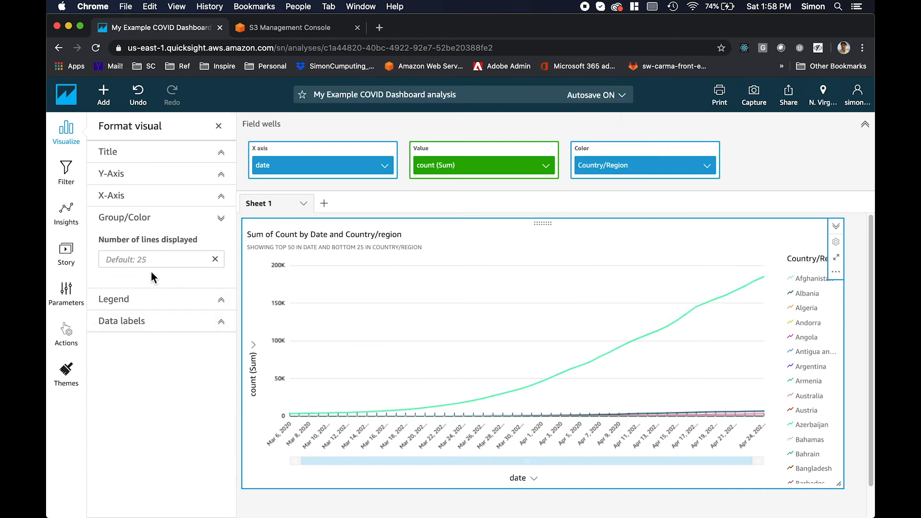
click(158, 261)
text(100)
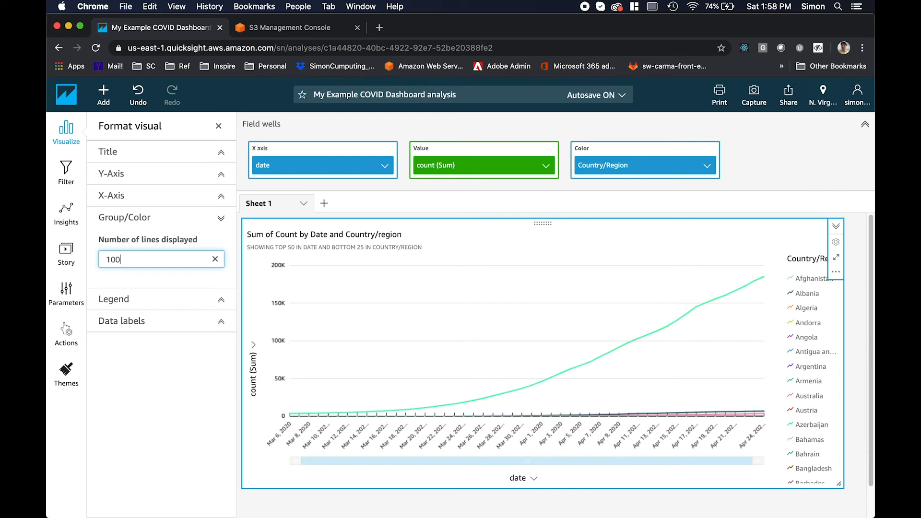
key(Return)
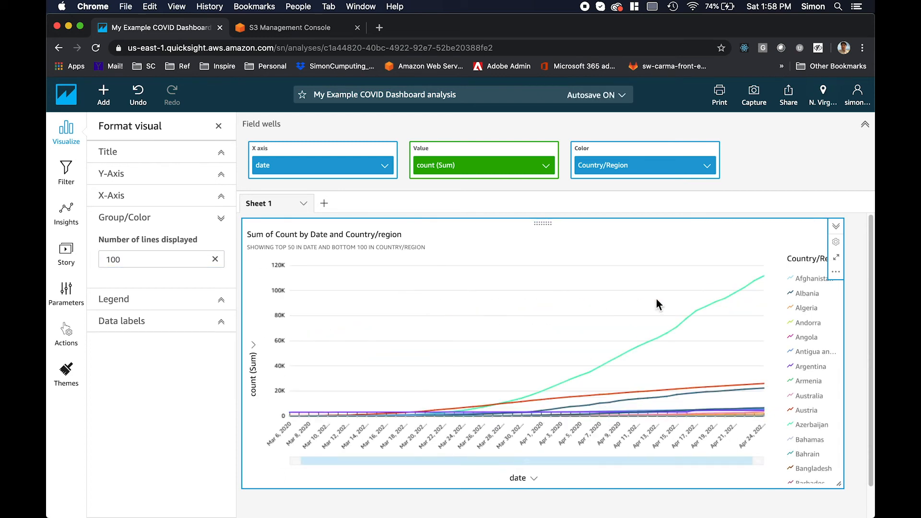
mouse_move(729, 304)
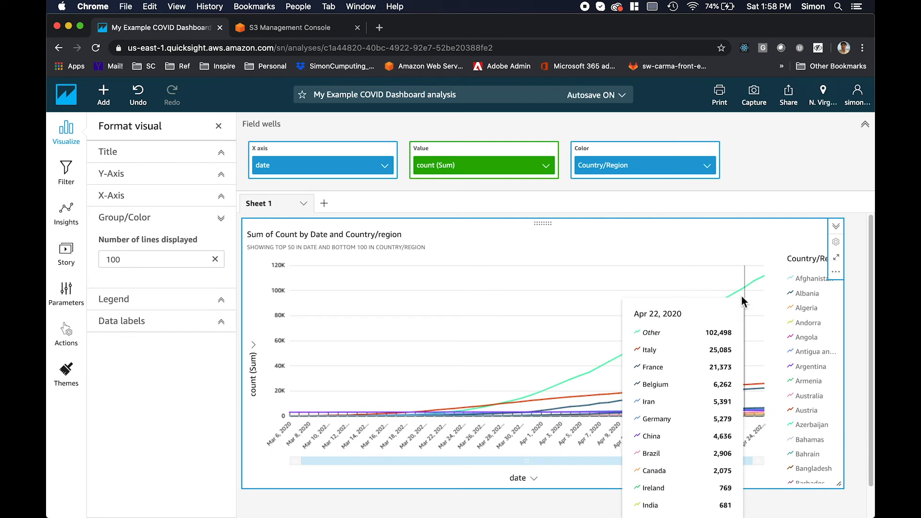
- Create a filter on the Country/Region field for the line chart and open it for editing
click(79, 178)
click(177, 237)
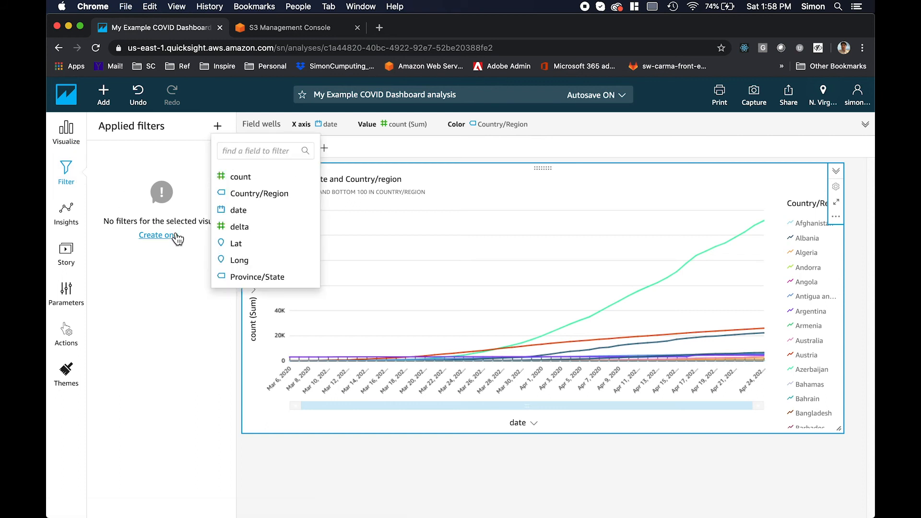
click(257, 196)
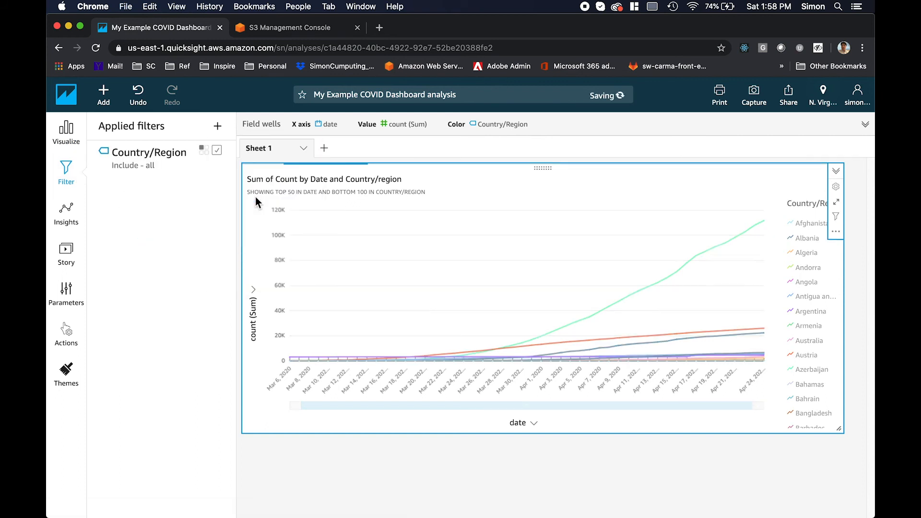
click(149, 174)
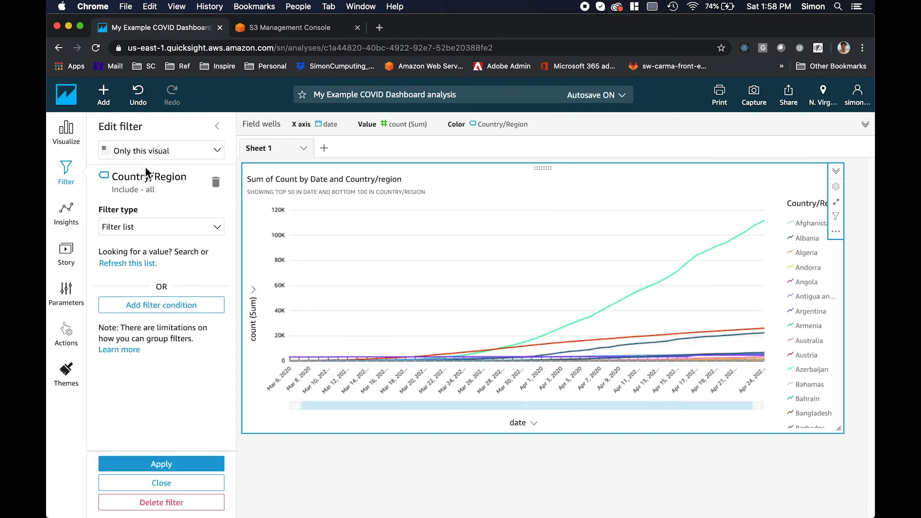
- Make the Country/Region filter a top and bottom filter showing the top 100 by count (Sum), and apply it
click(177, 229)
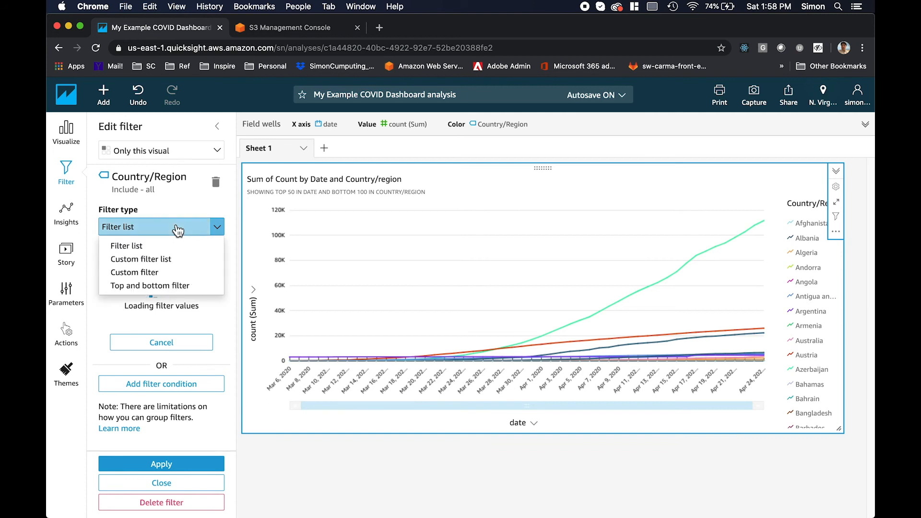
click(178, 289)
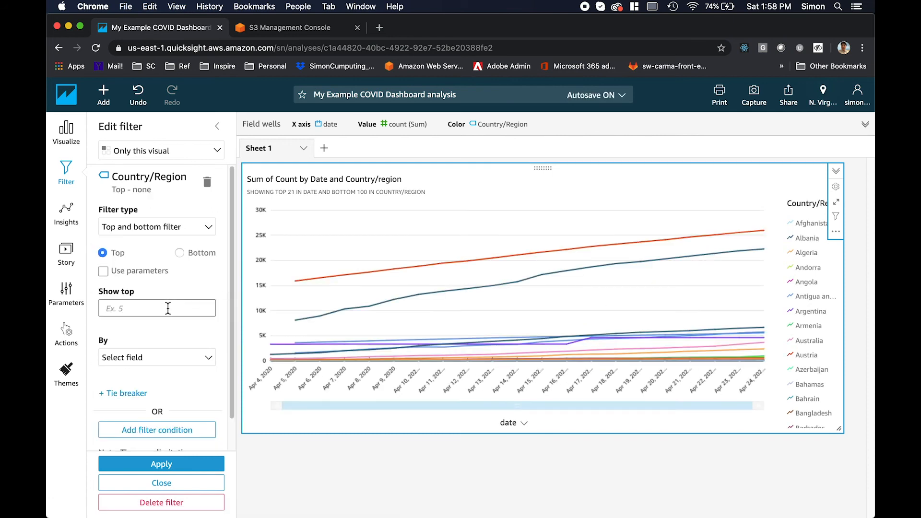
click(165, 308)
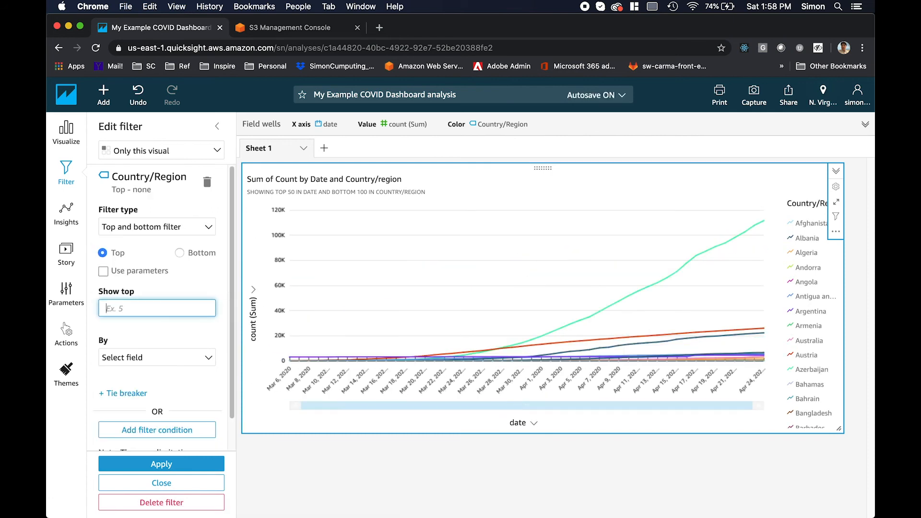
text(100)
click(160, 367)
click(152, 216)
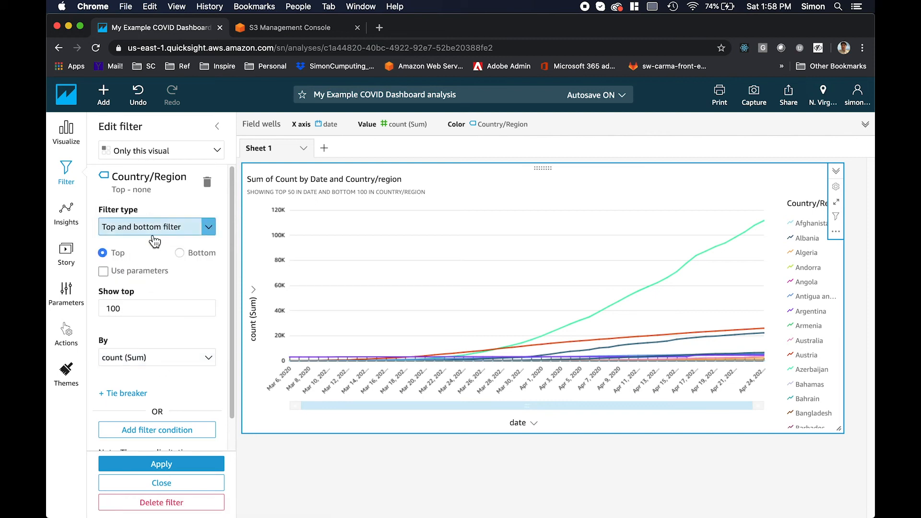
click(185, 464)
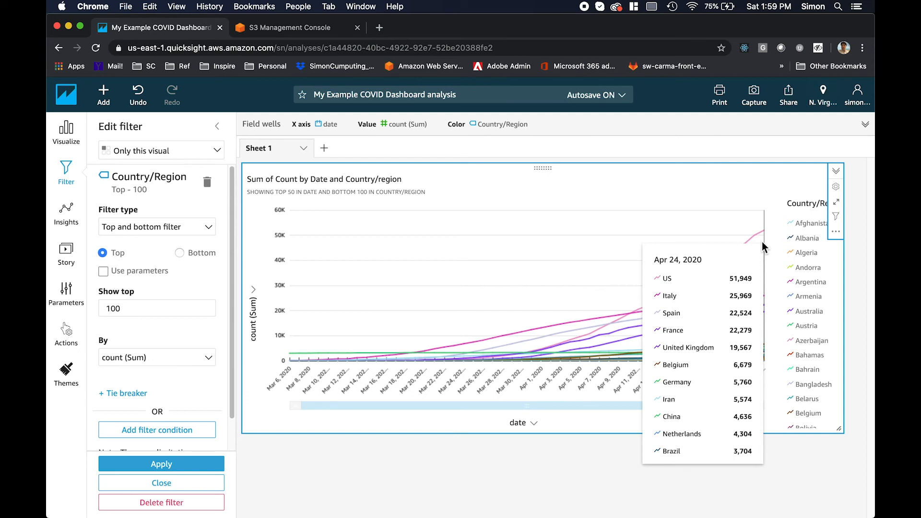
- Rename Sheet 1 as Trend
double_click(287, 149)
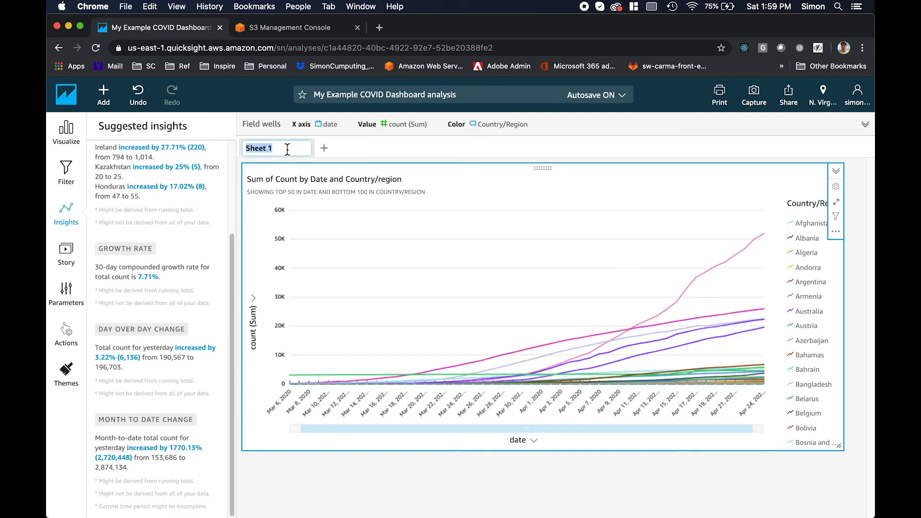
text(Tr)
key(Return)
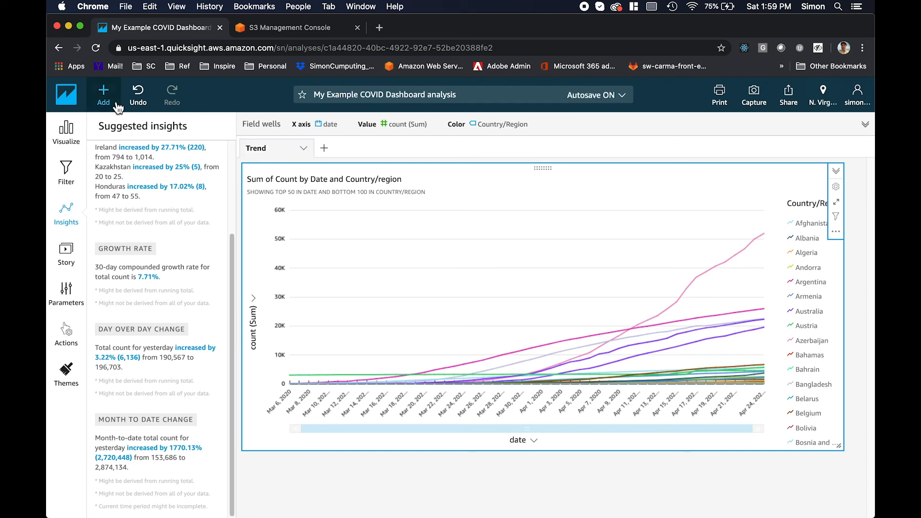
- Add the title "Trend for COVID Fatalities" to the Trend sheet
click(104, 94)
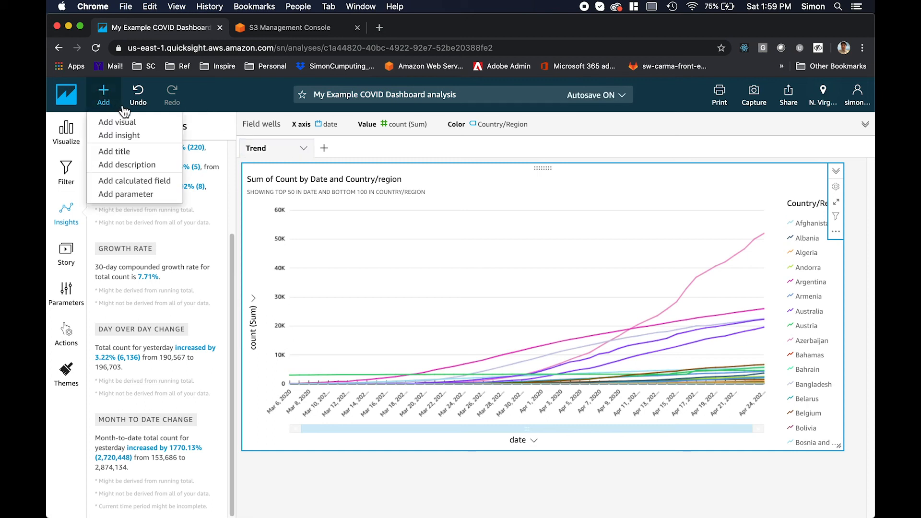
click(129, 151)
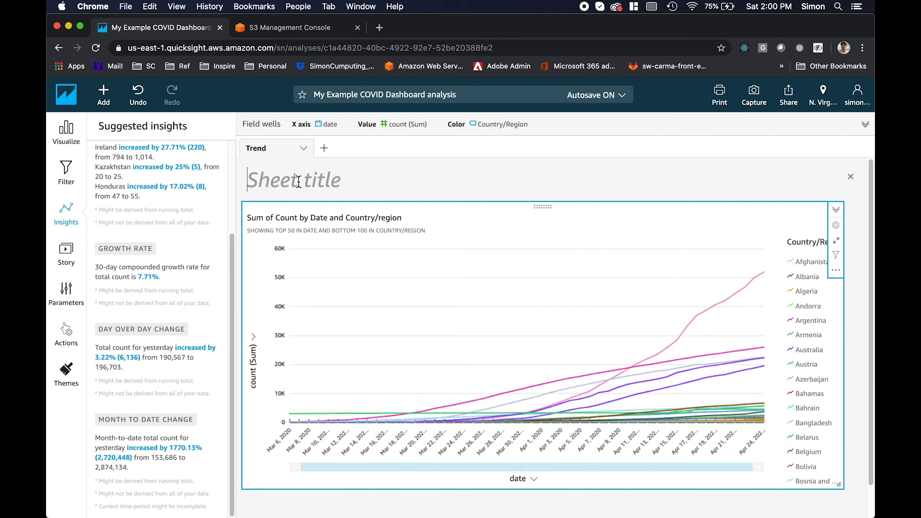
text(Trend )
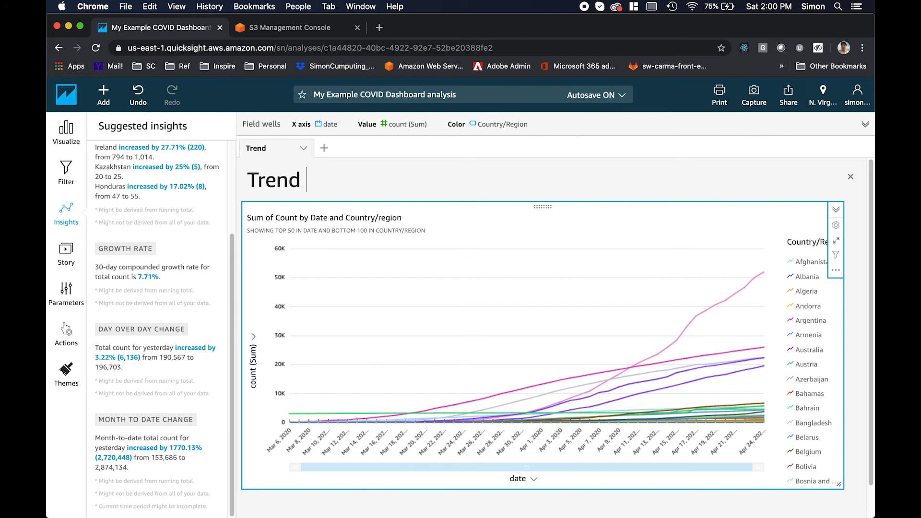
text(for COVID Fatalities)
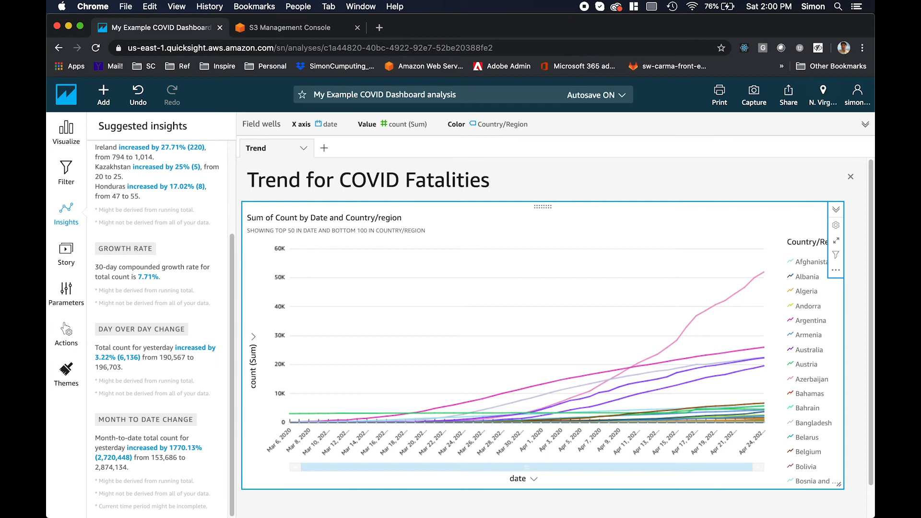
key(Return)
- Add a second sheet holding a donut chart visual enlarged to nearly the full sheet width
click(72, 143)
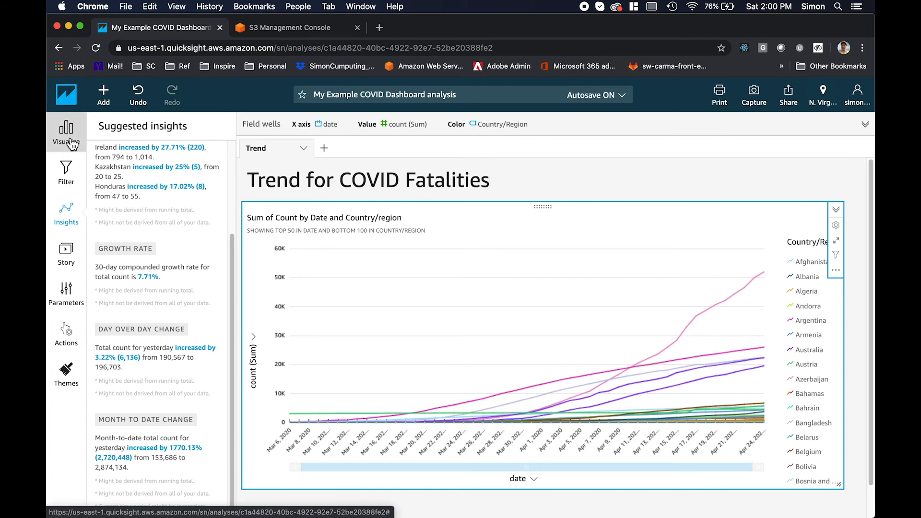
scroll(277, 404, down, 2)
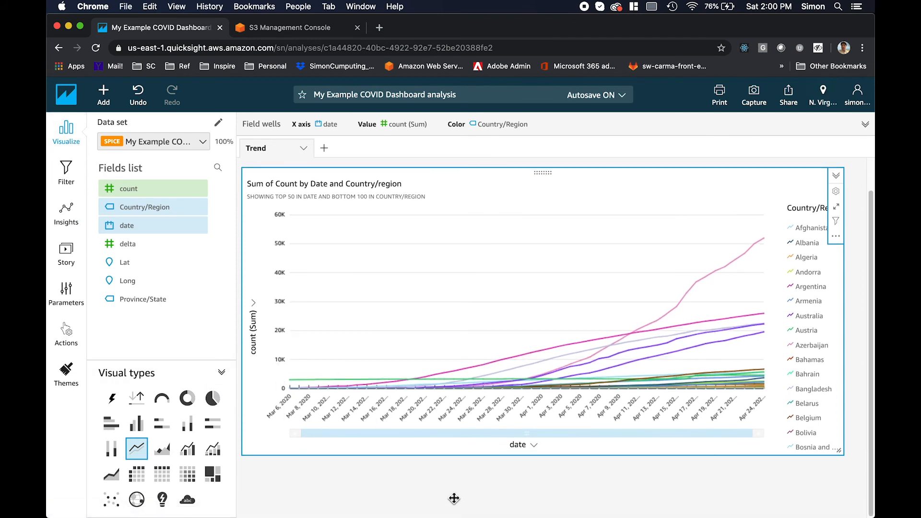
scroll(443, 488, up, 2)
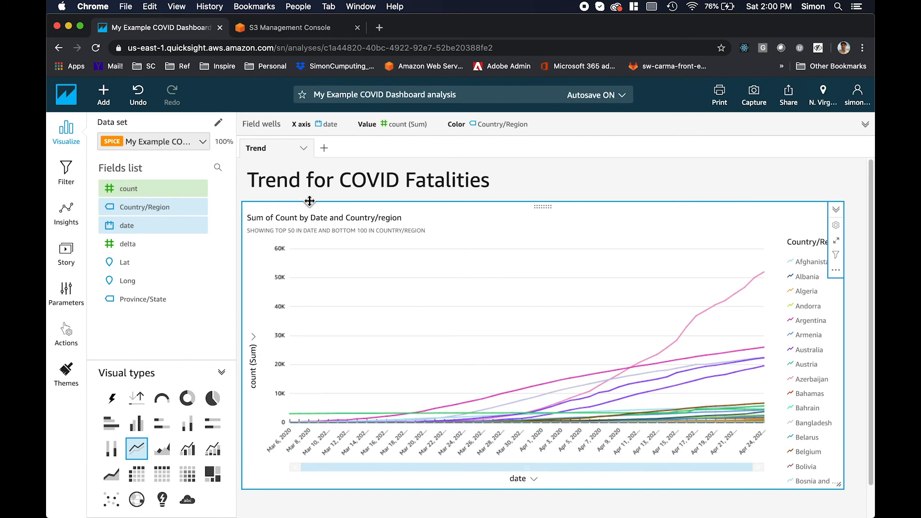
click(328, 156)
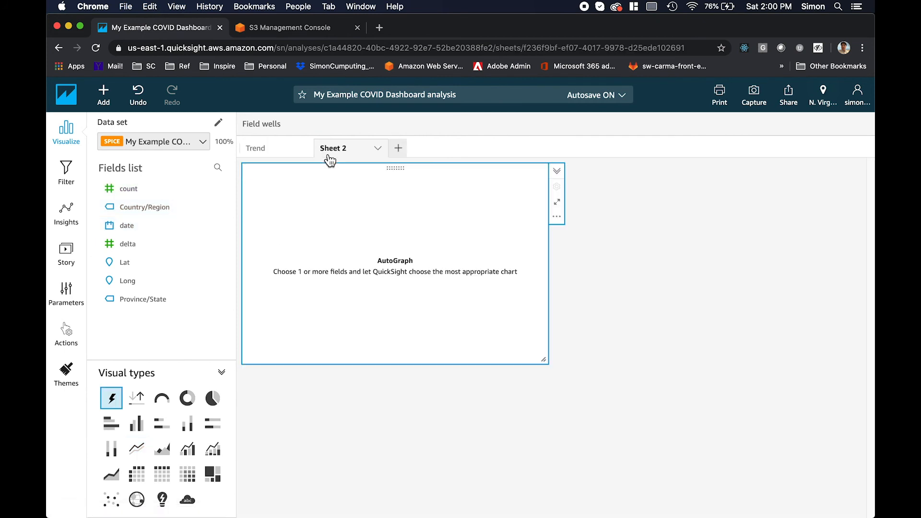
drag(547, 363, 845, 492)
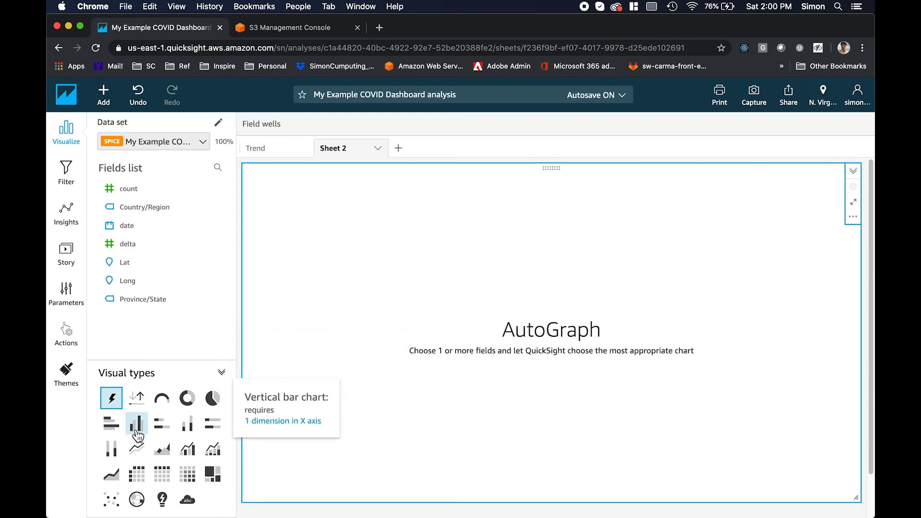
click(187, 399)
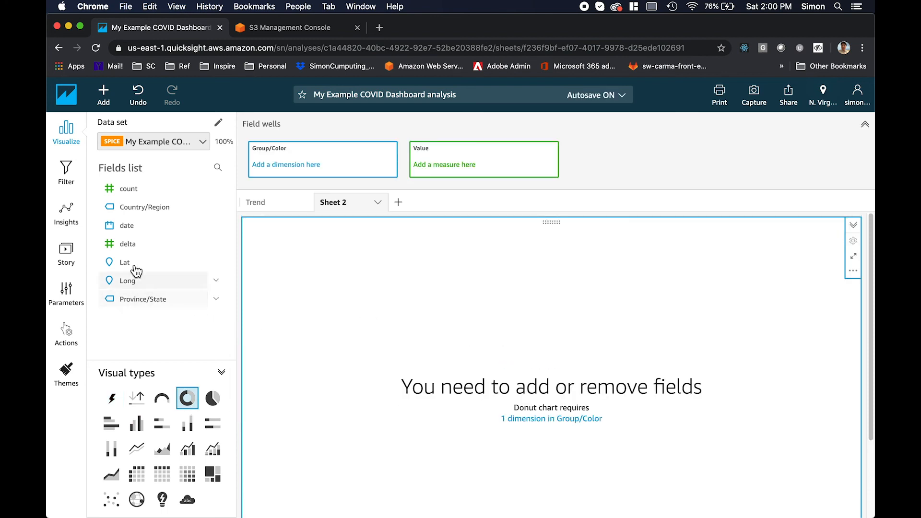
- Group the donut chart by Country/Region with the sum of count as value, and inspect individual slices
click(158, 208)
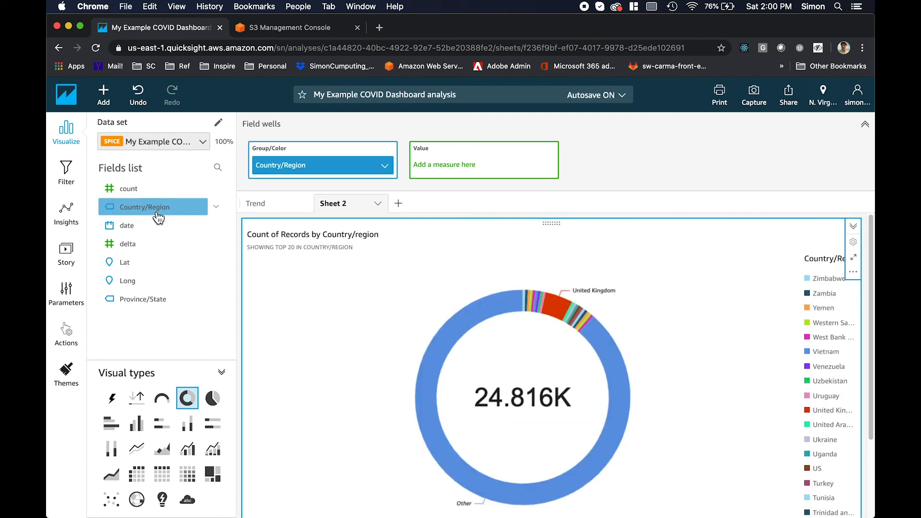
mouse_move(422, 338)
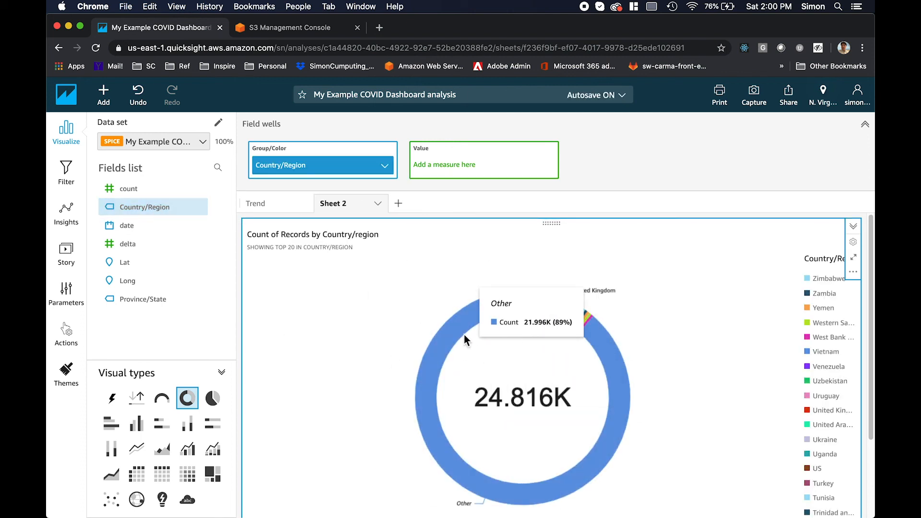
click(117, 193)
mouse_move(536, 314)
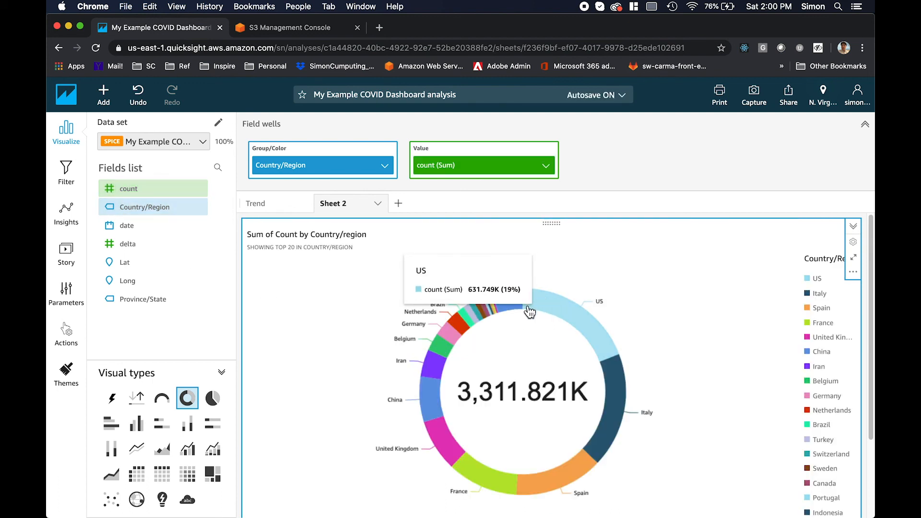
mouse_move(601, 374)
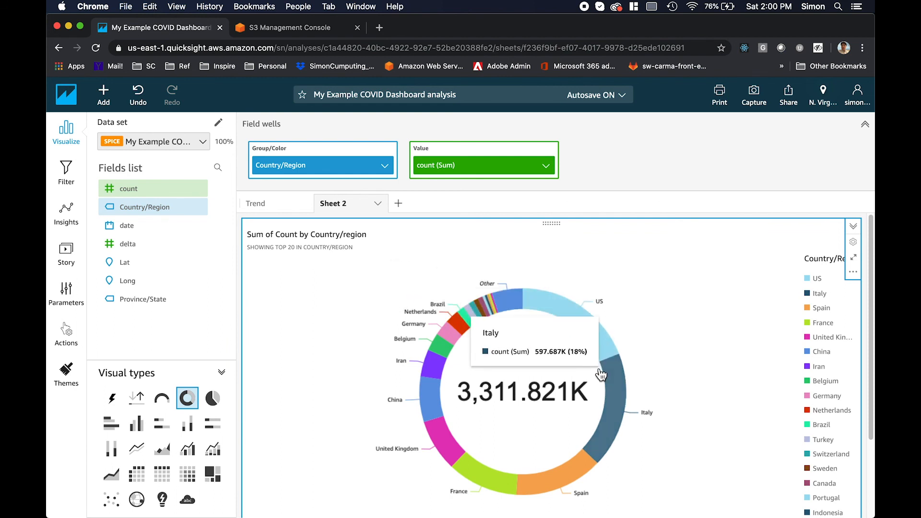
mouse_move(490, 482)
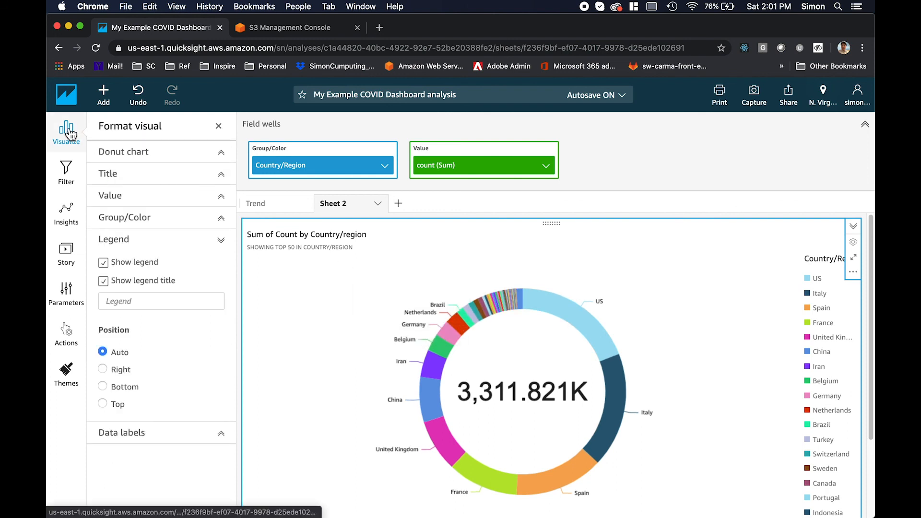
- Try the country totals as a pie chart and a horizontal bar chart, settling on a vertical bar chart
click(72, 134)
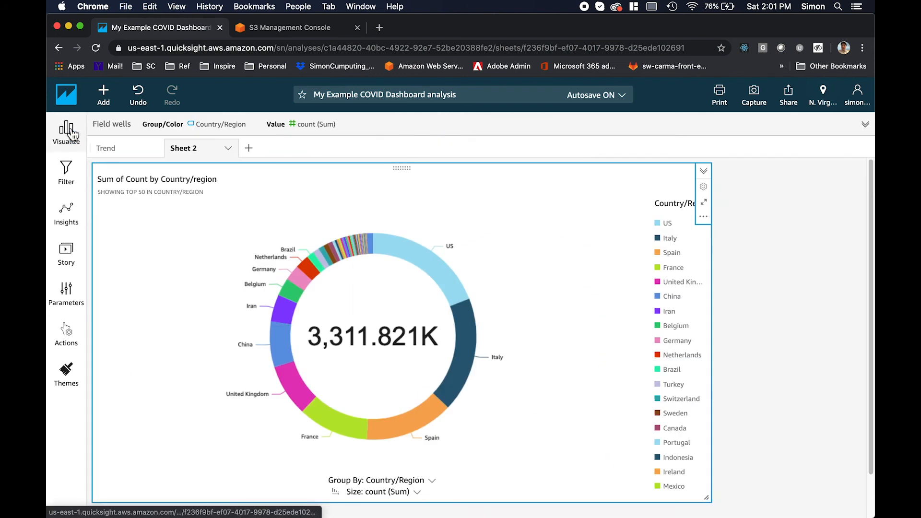
click(68, 130)
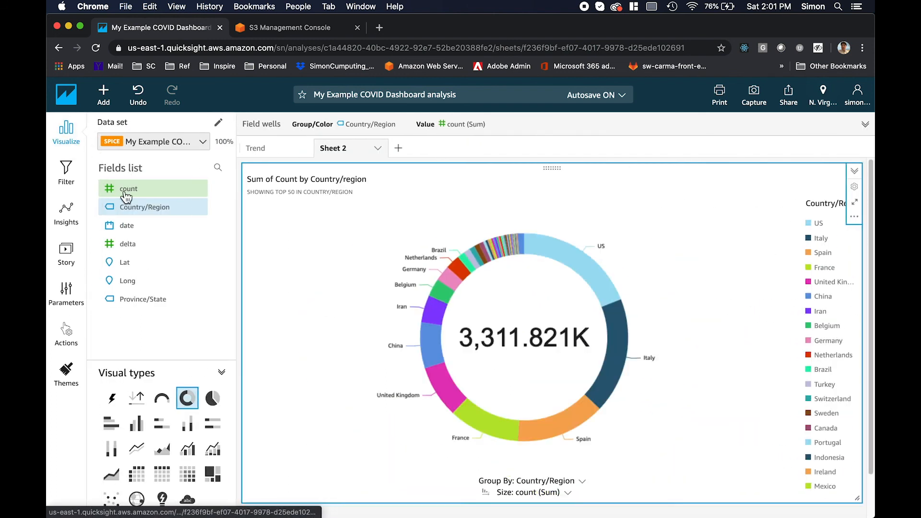
click(212, 403)
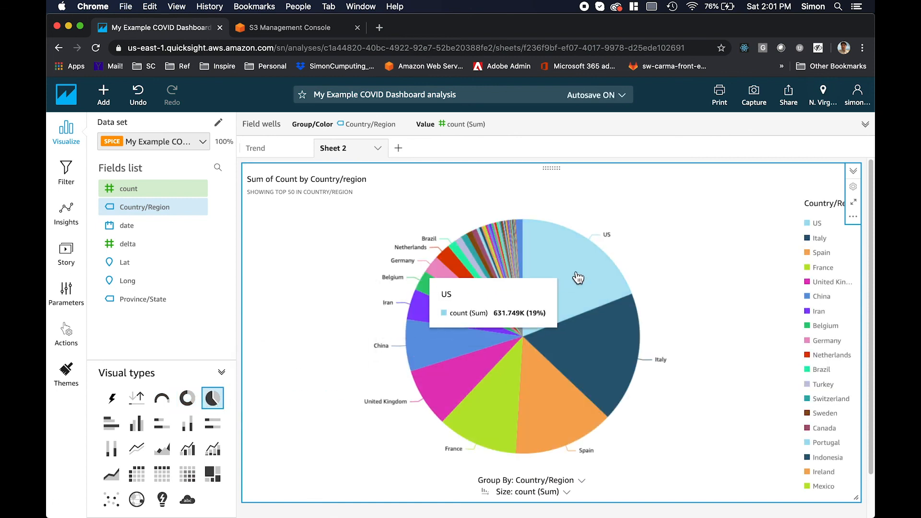
click(110, 435)
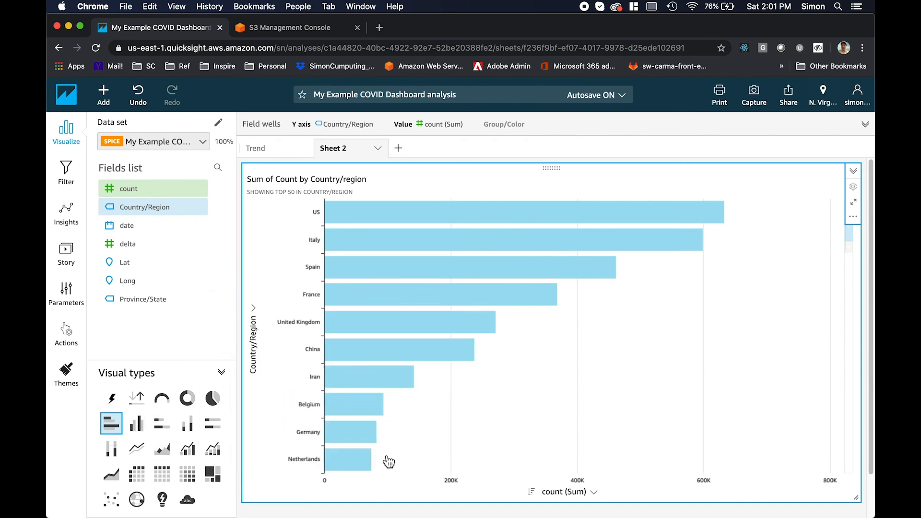
click(144, 429)
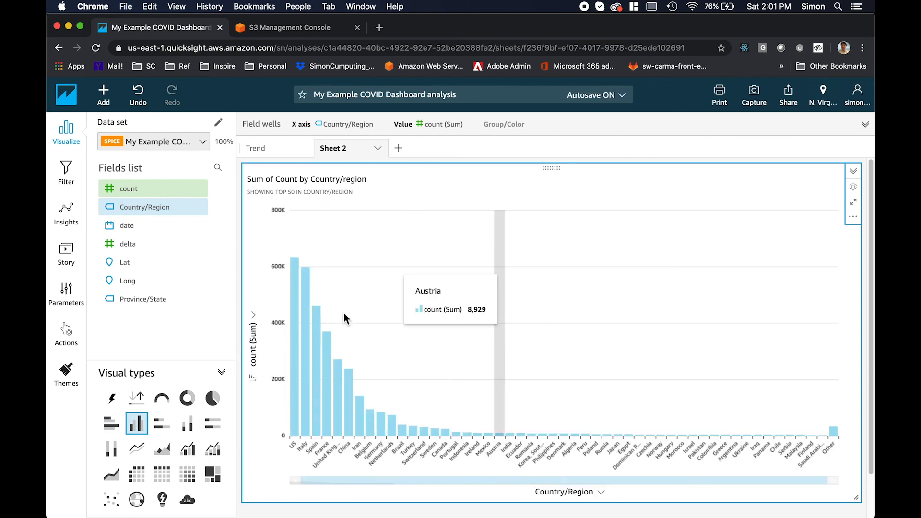
- Rename Sheet 2 as Totals
double_click(343, 156)
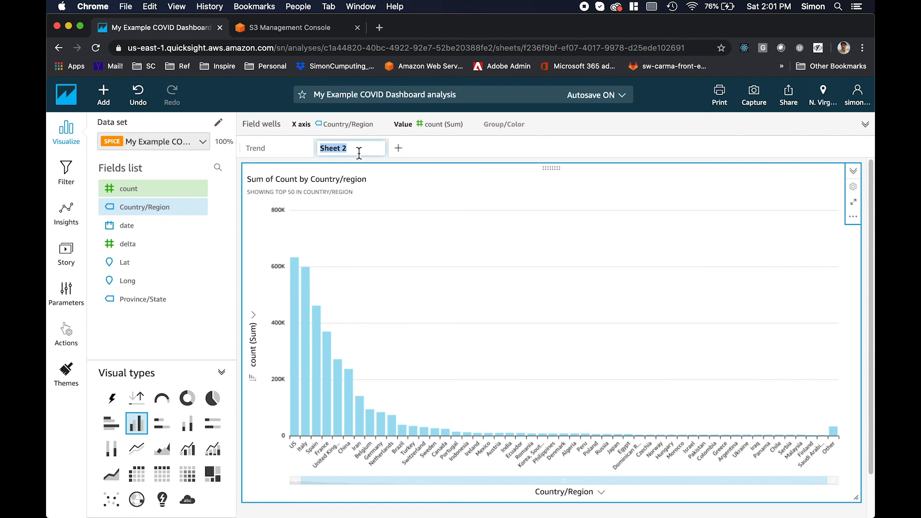
text(Totals)
key(Return)
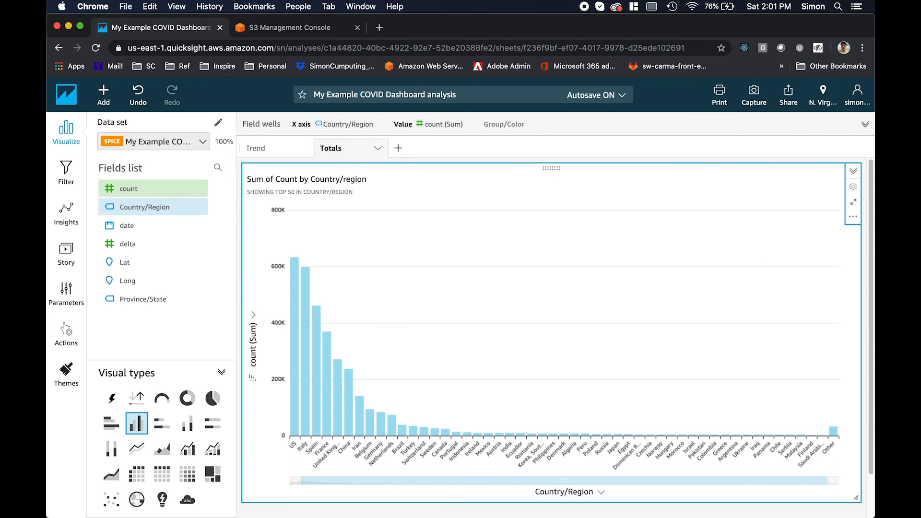
- Add a third sheet holding a points on map visual enlarged to nearly the full sheet width
click(399, 148)
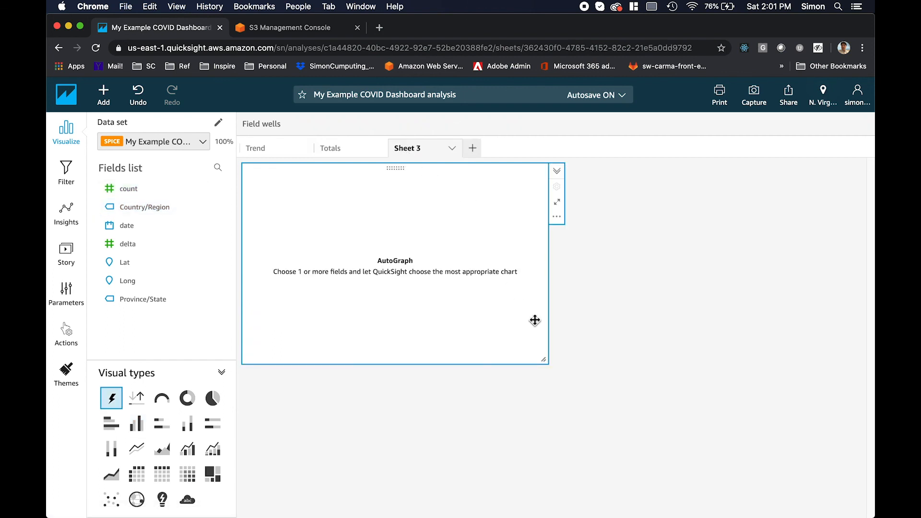
drag(548, 362, 827, 485)
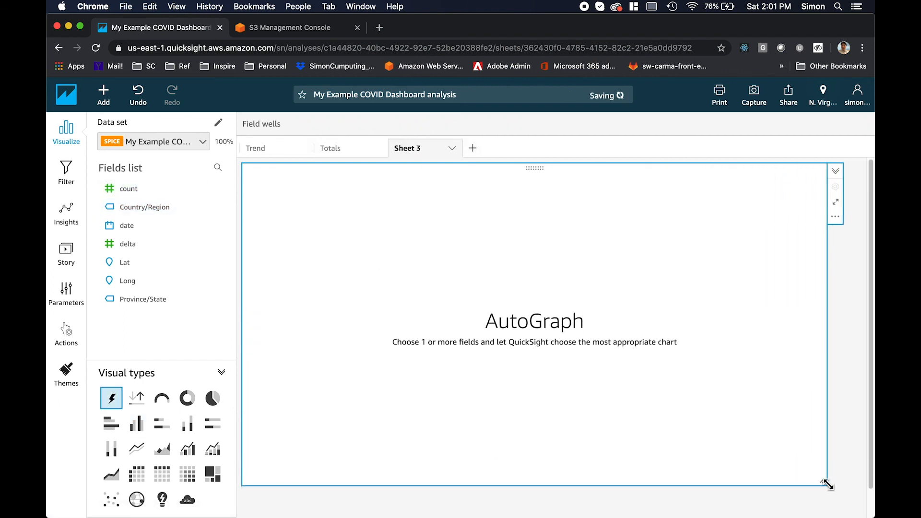
click(136, 500)
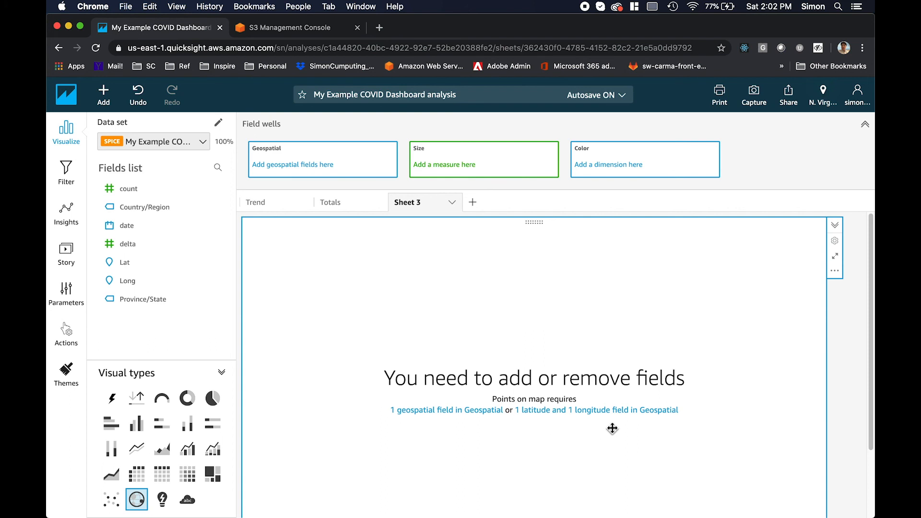
- Plot the map points by Long and Lat, sized by the sum of count and coloured by Country/Region
click(134, 288)
click(131, 264)
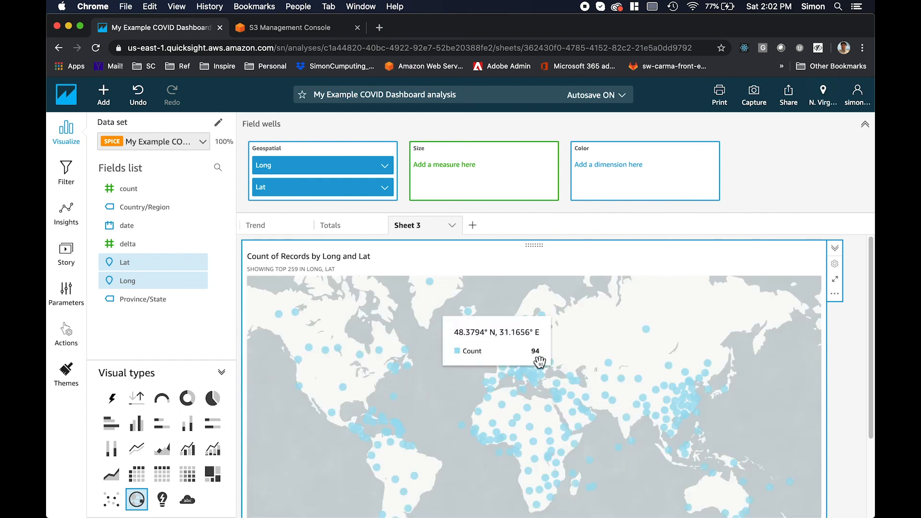
click(141, 190)
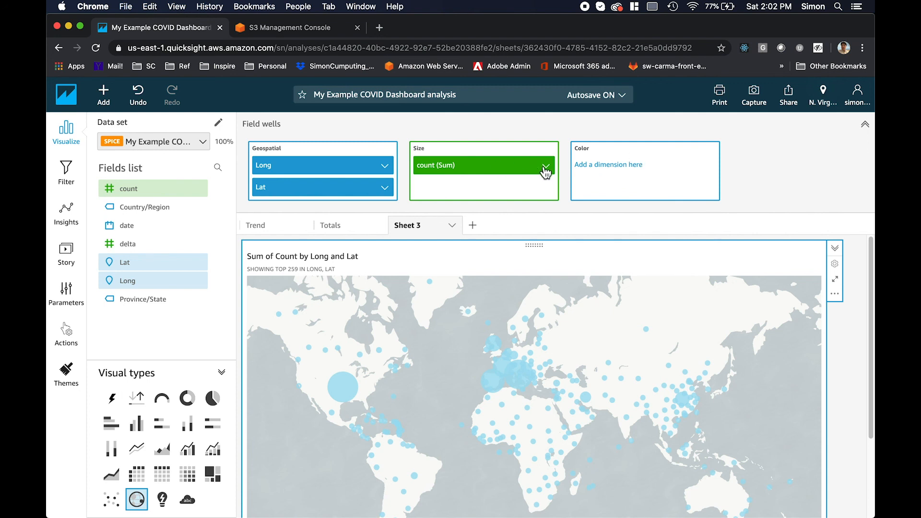
click(142, 208)
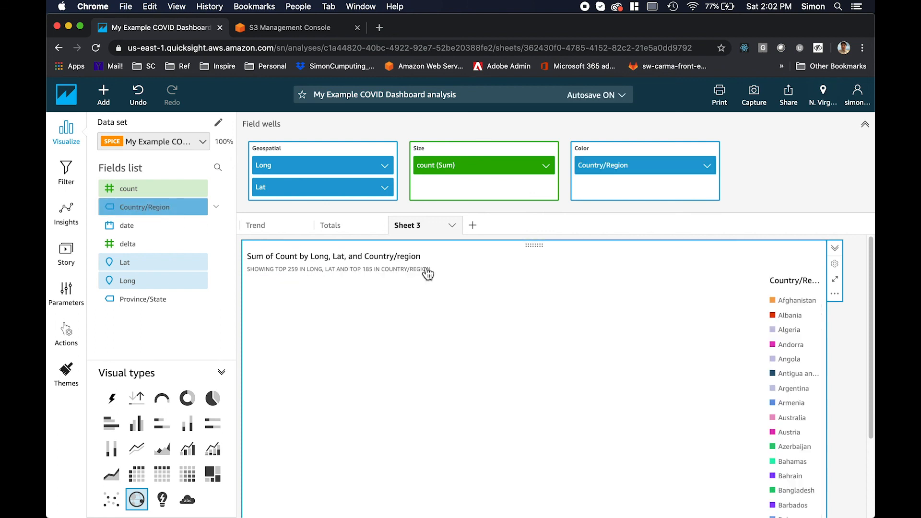
scroll(491, 295, down, 2)
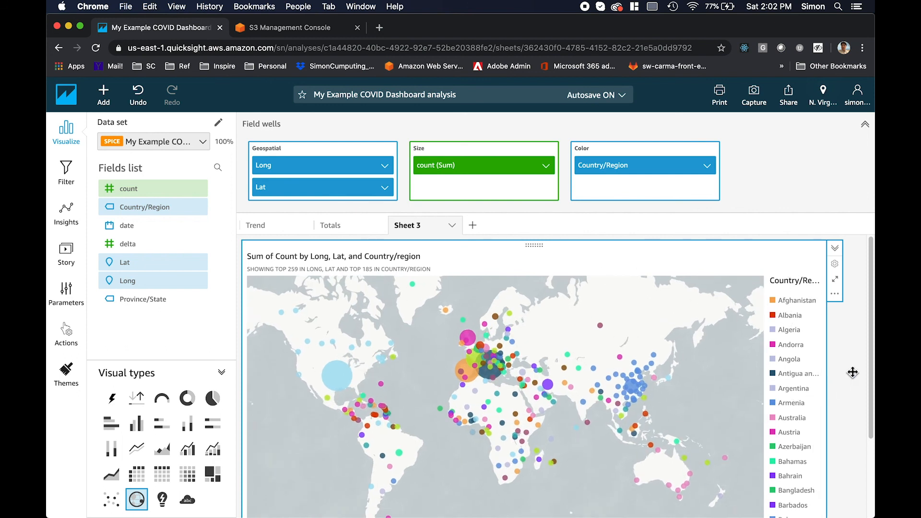
scroll(852, 373, down, 2)
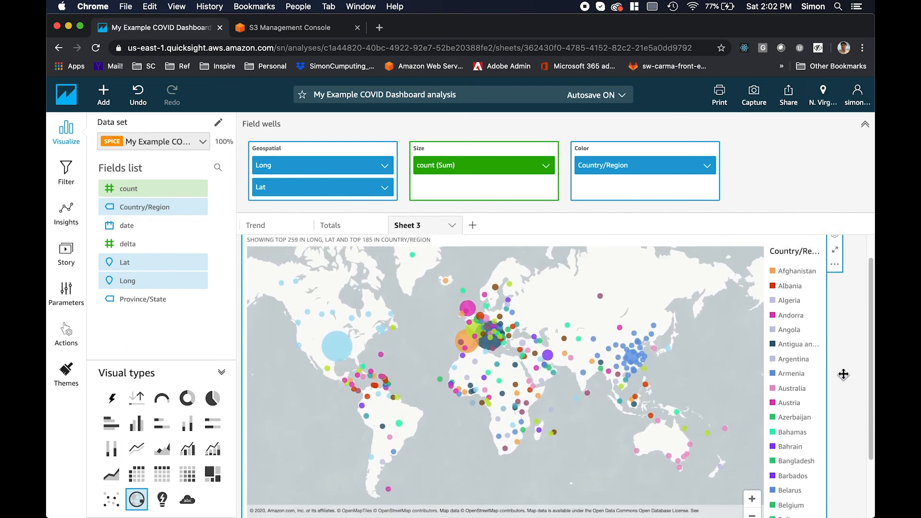